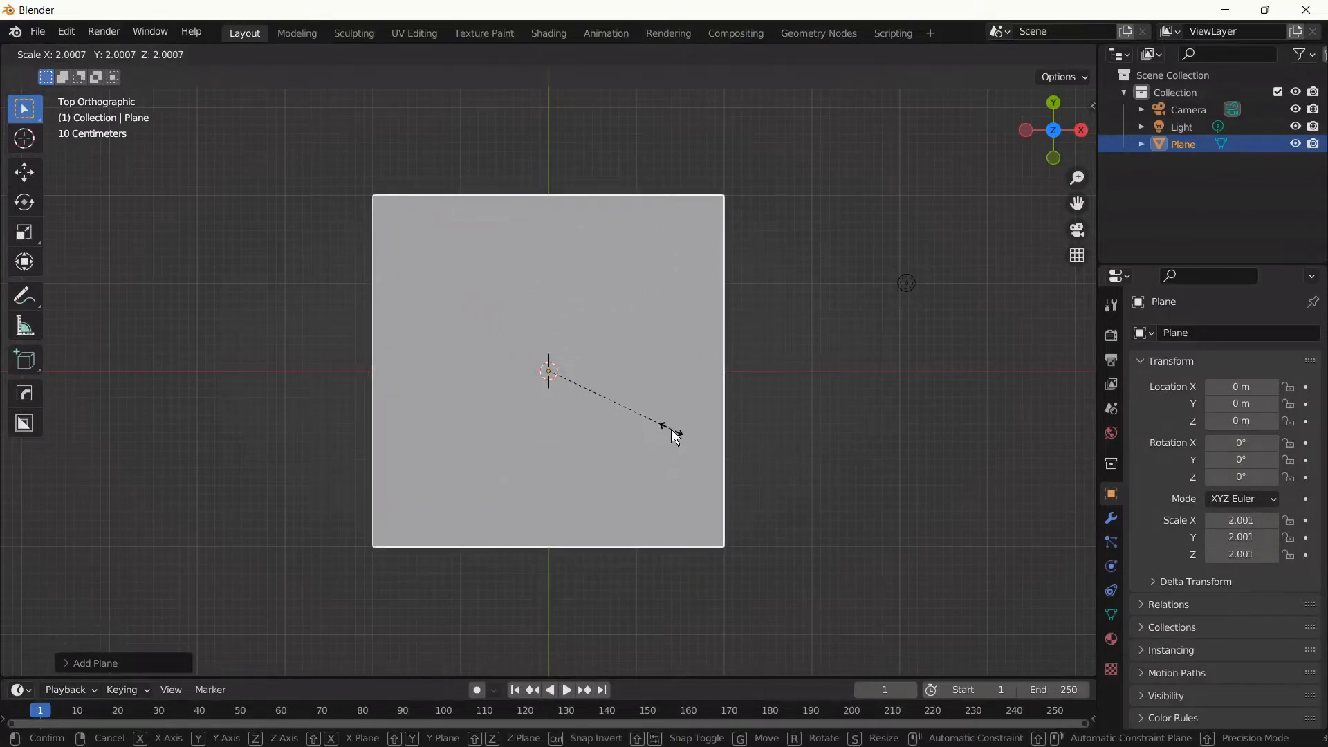
# Scale the plane to about 2 and subdivide its face three times into an 8 by 8 grid.
pyautogui.click(672, 432)
pyautogui.press('Tab')
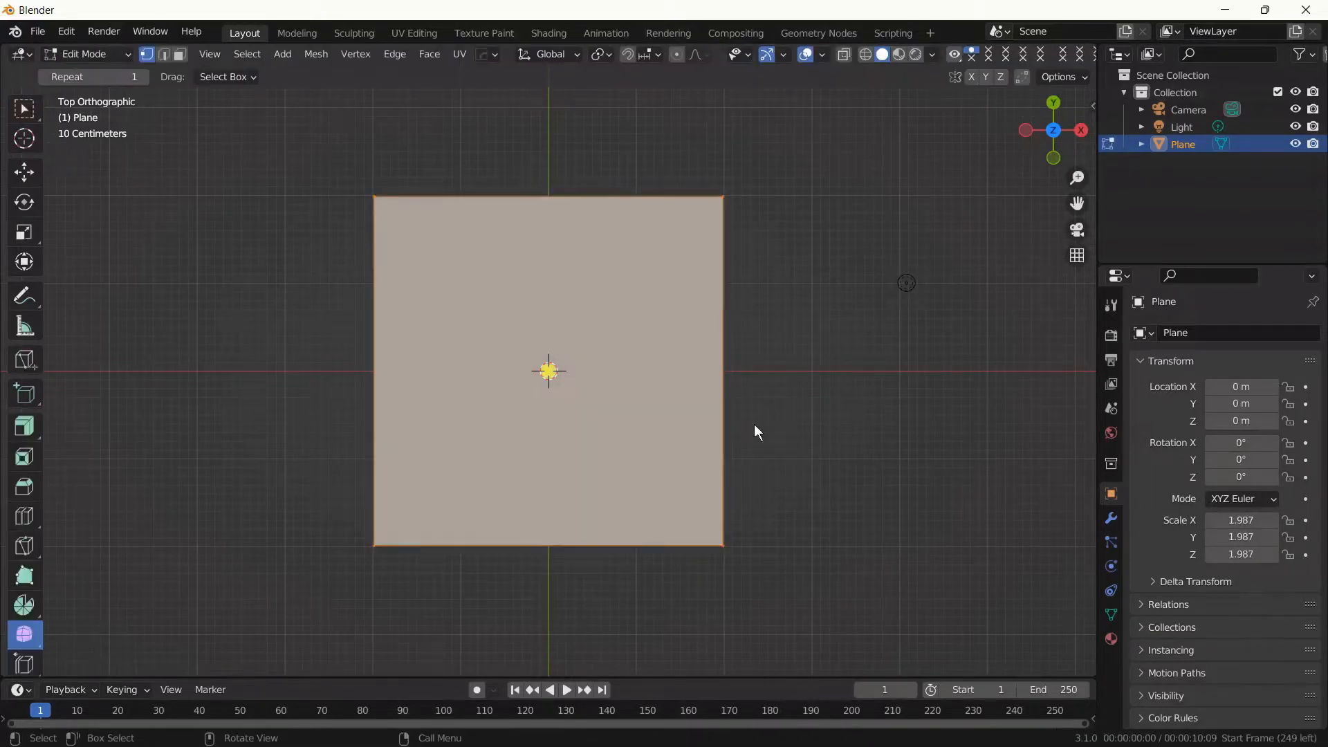
pyautogui.click(26, 112)
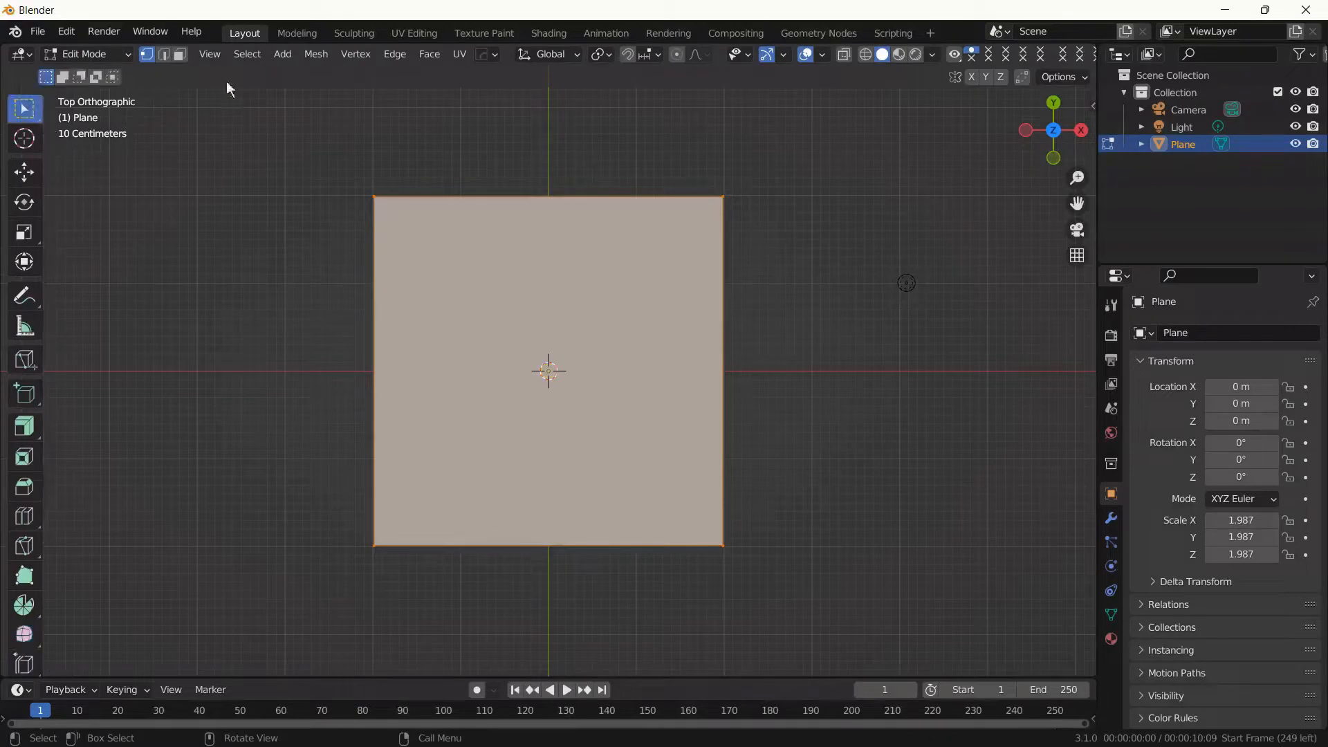
pyautogui.click(180, 55)
pyautogui.rightClick(290, 272)
pyautogui.click(290, 273)
pyautogui.rightClick(291, 273)
pyautogui.click(290, 273)
pyautogui.rightClick(291, 273)
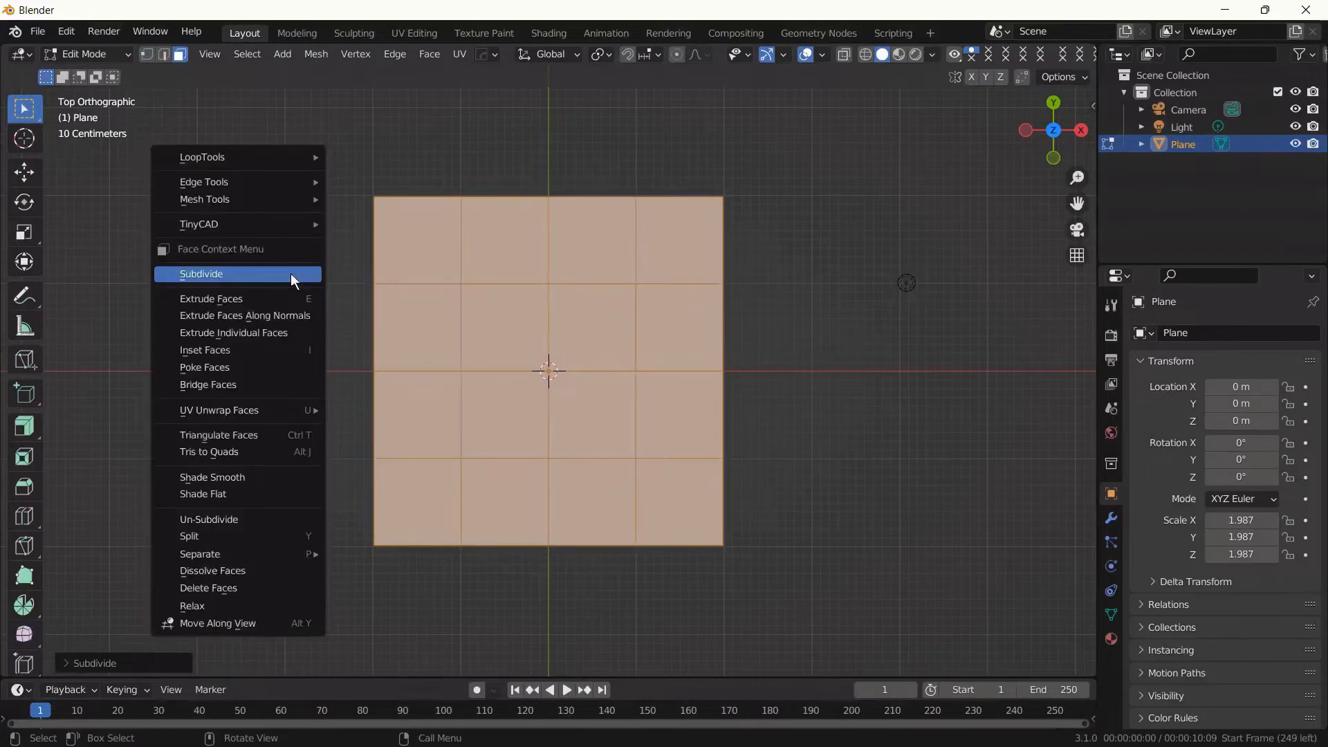
pyautogui.click(290, 273)
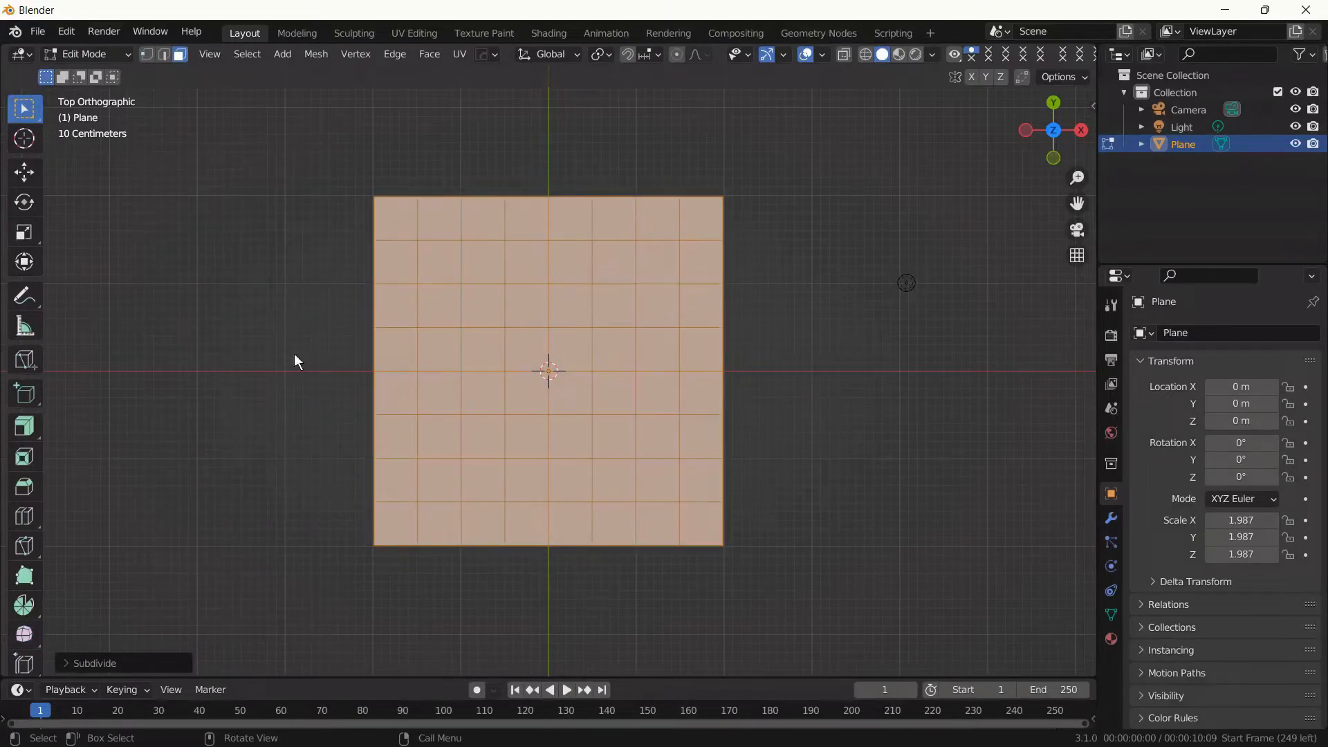
# Extrude the subdivided plane upward by about 0.33 m and smooth the vertices of the raised faces.
pyautogui.press('KP_3')
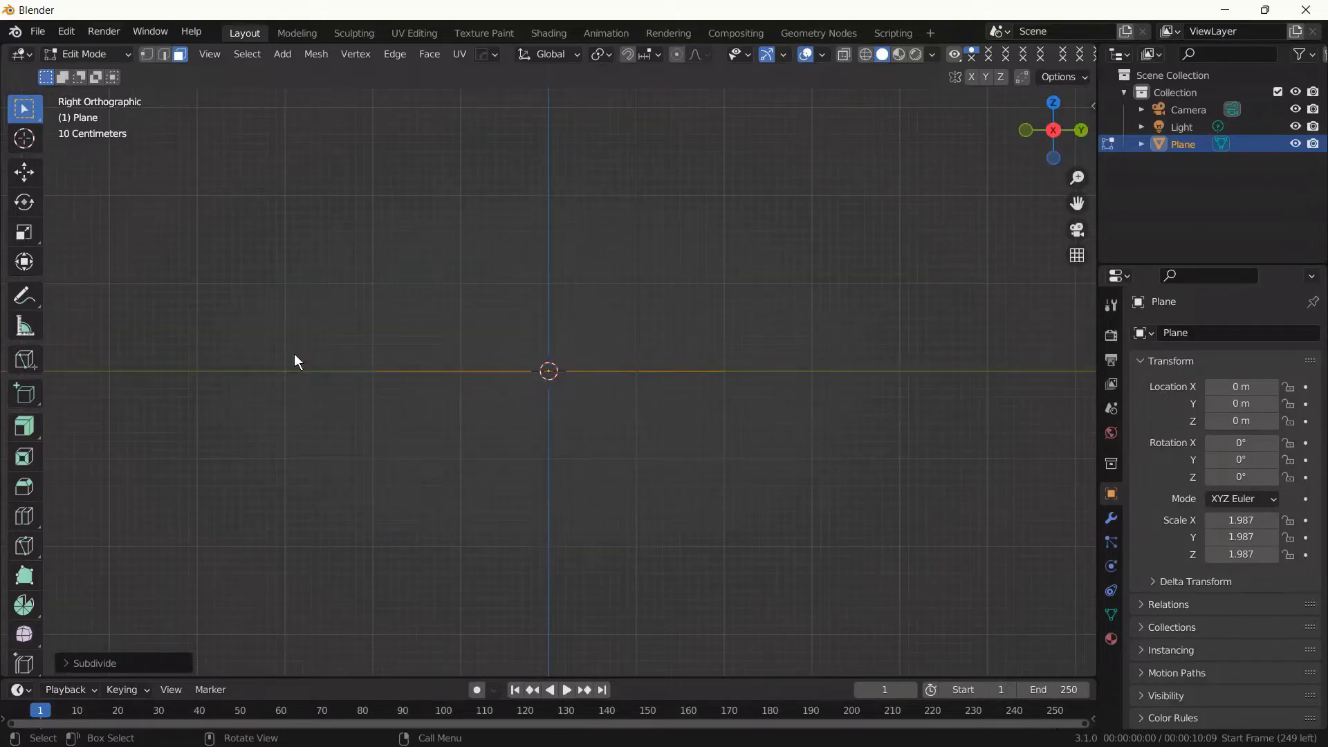
pyautogui.press('e')
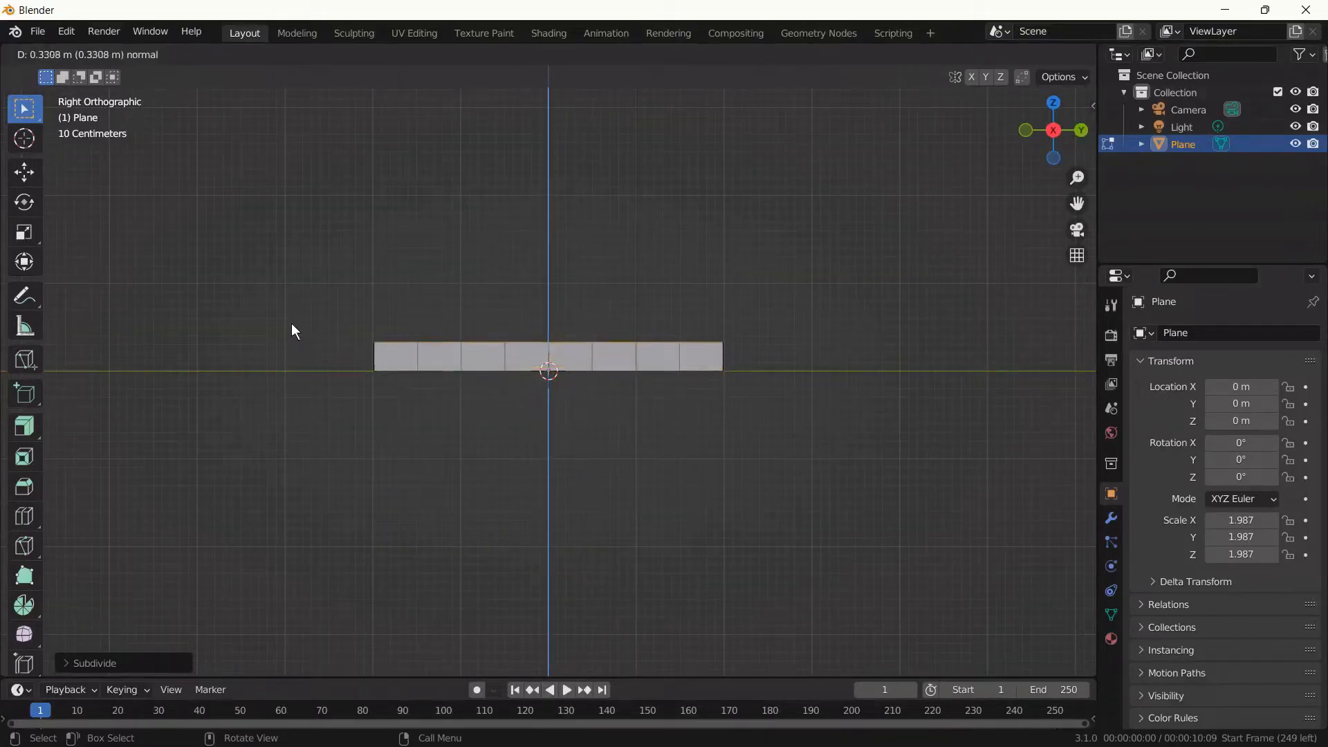
pyautogui.click(292, 324)
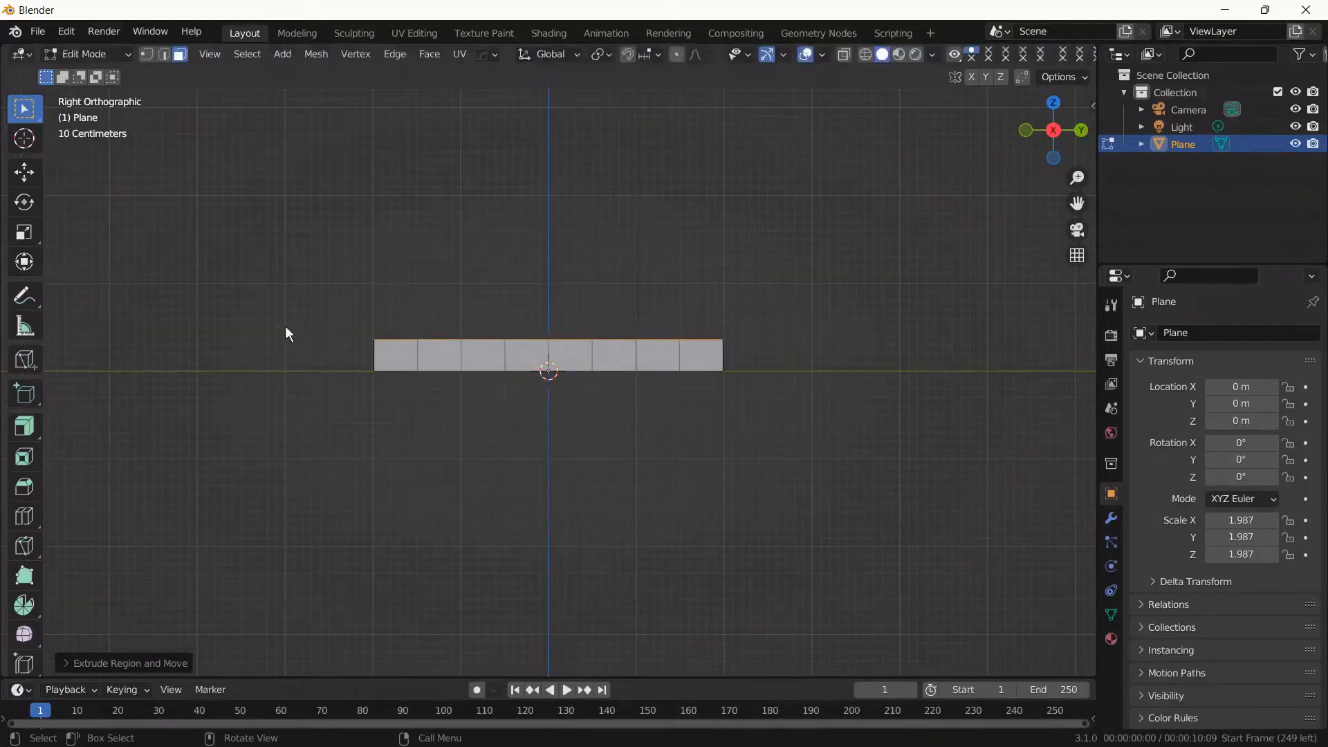
pyautogui.click(26, 632)
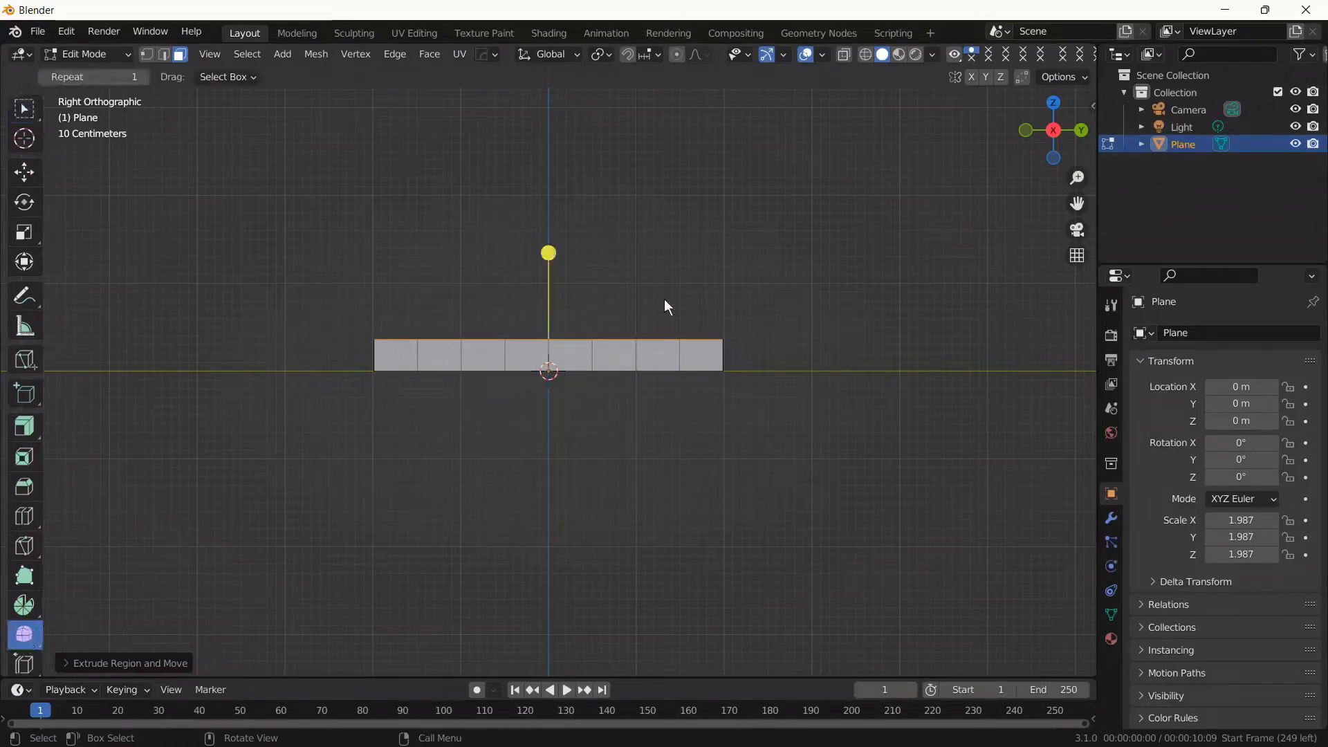
pyautogui.moveTo(548, 255); pyautogui.dragTo(680, 261)
# Extrude the top faces upward twice, the first time by about 0.17 m, smoothing their vertices after each extrusion.
pyautogui.press('e')
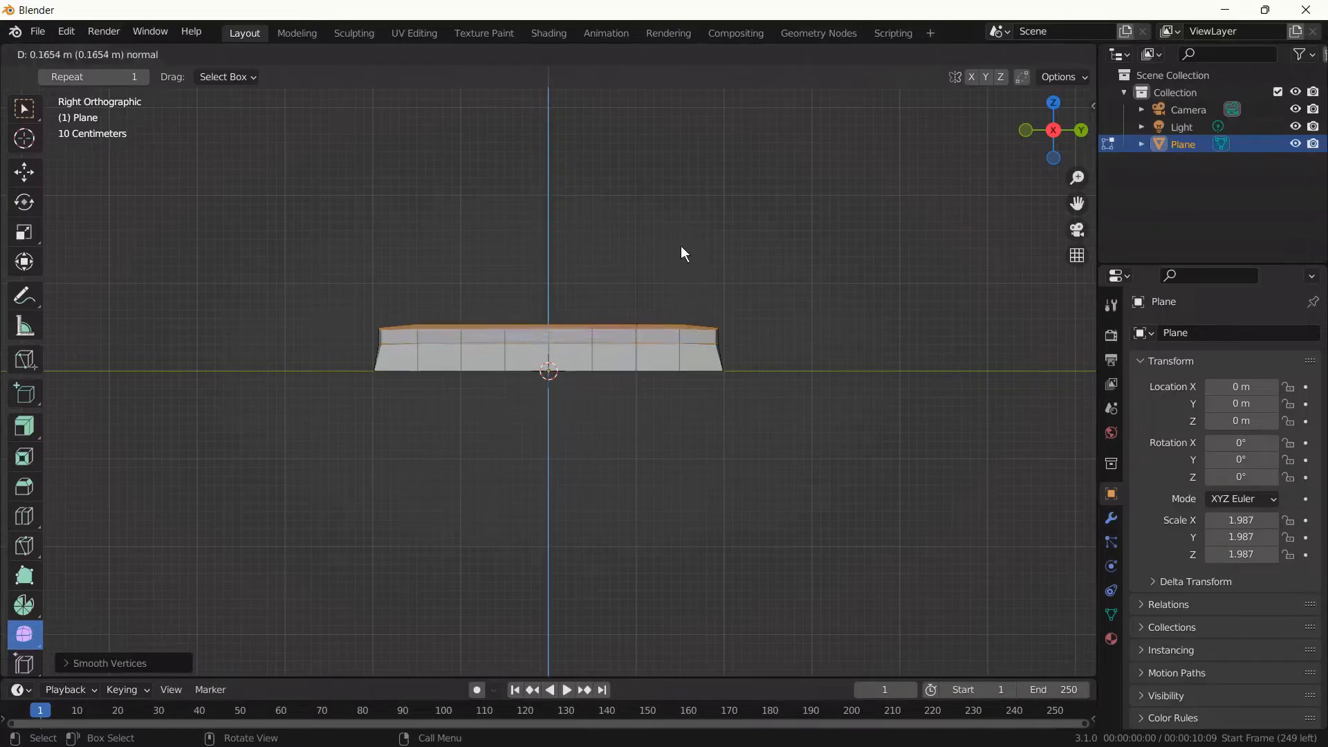
pyautogui.click(681, 246)
pyautogui.moveTo(551, 249); pyautogui.dragTo(712, 278)
pyautogui.press('e')
pyautogui.click(618, 251)
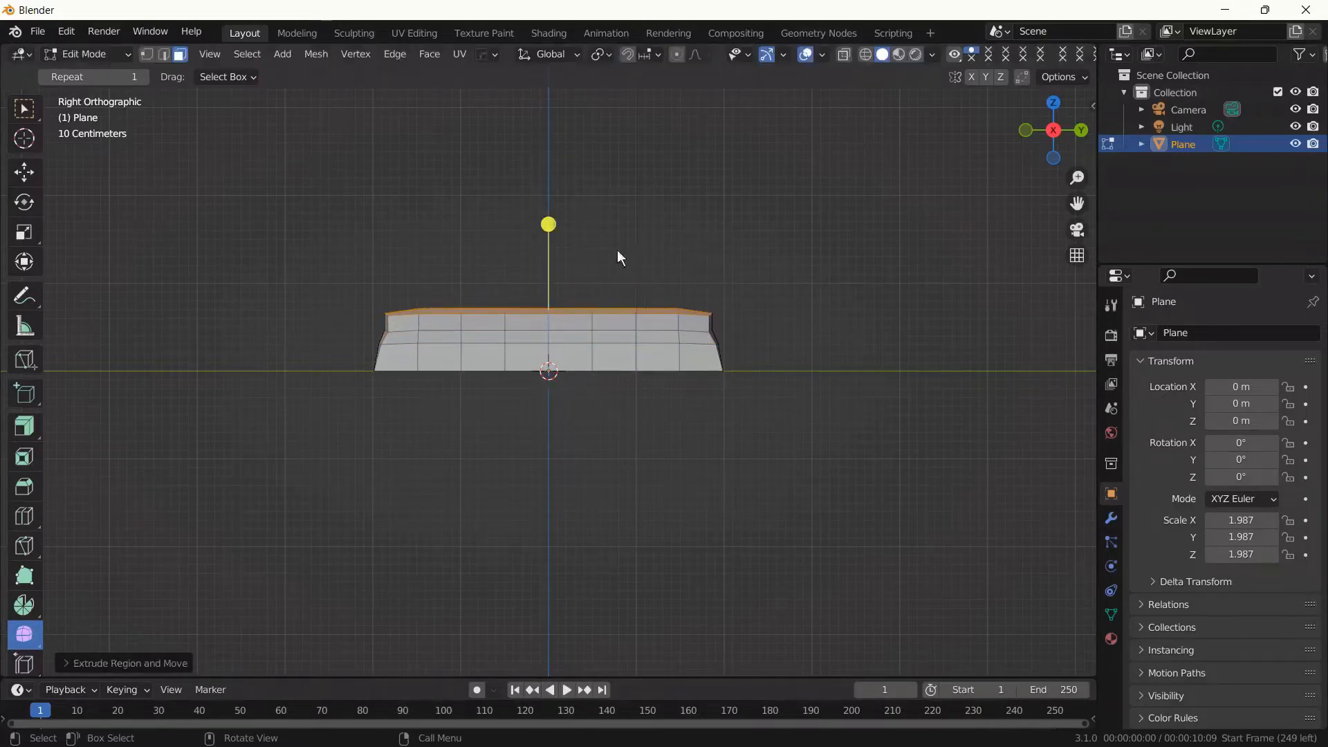
pyautogui.moveTo(552, 226); pyautogui.dragTo(817, 277)
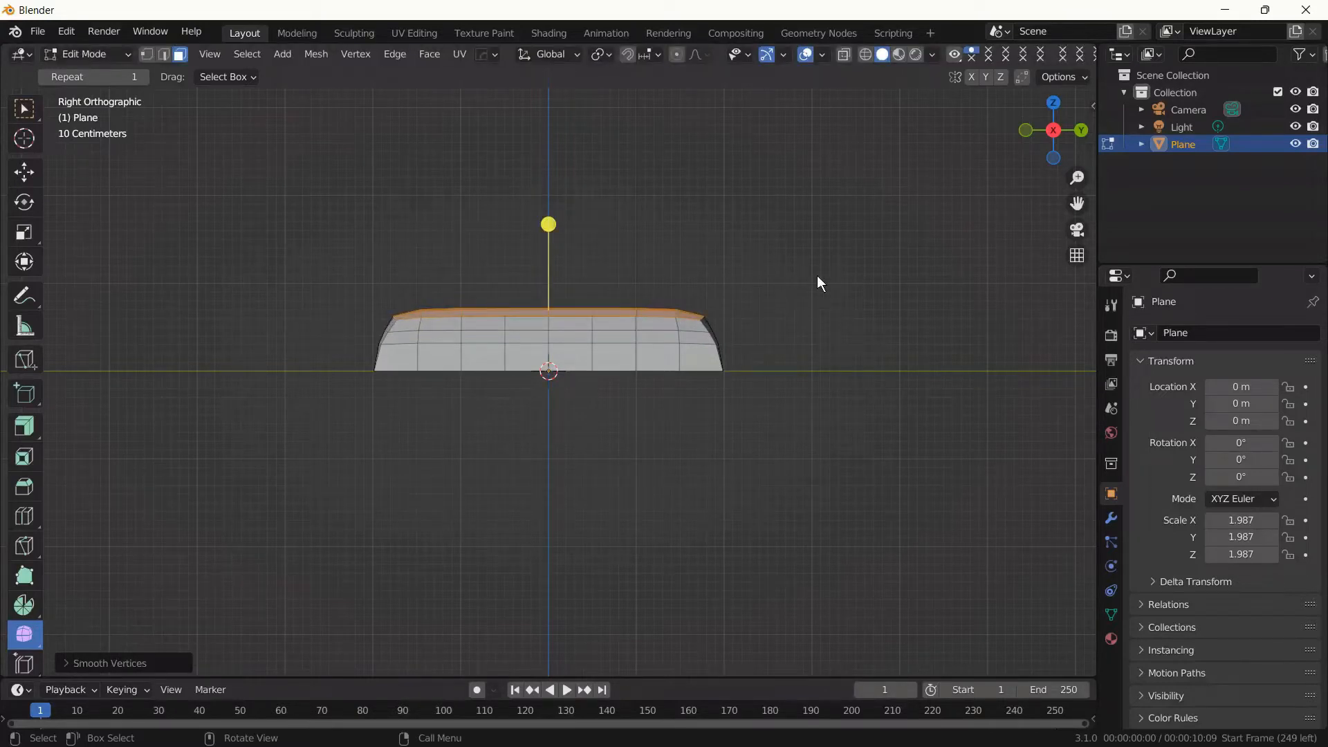
# Add two more extruded layers on top of the block, smoothing the selected vertices after each one.
pyautogui.press('KP_5')
pyautogui.moveTo(816, 277); pyautogui.dragTo(738, 339, button='middle')
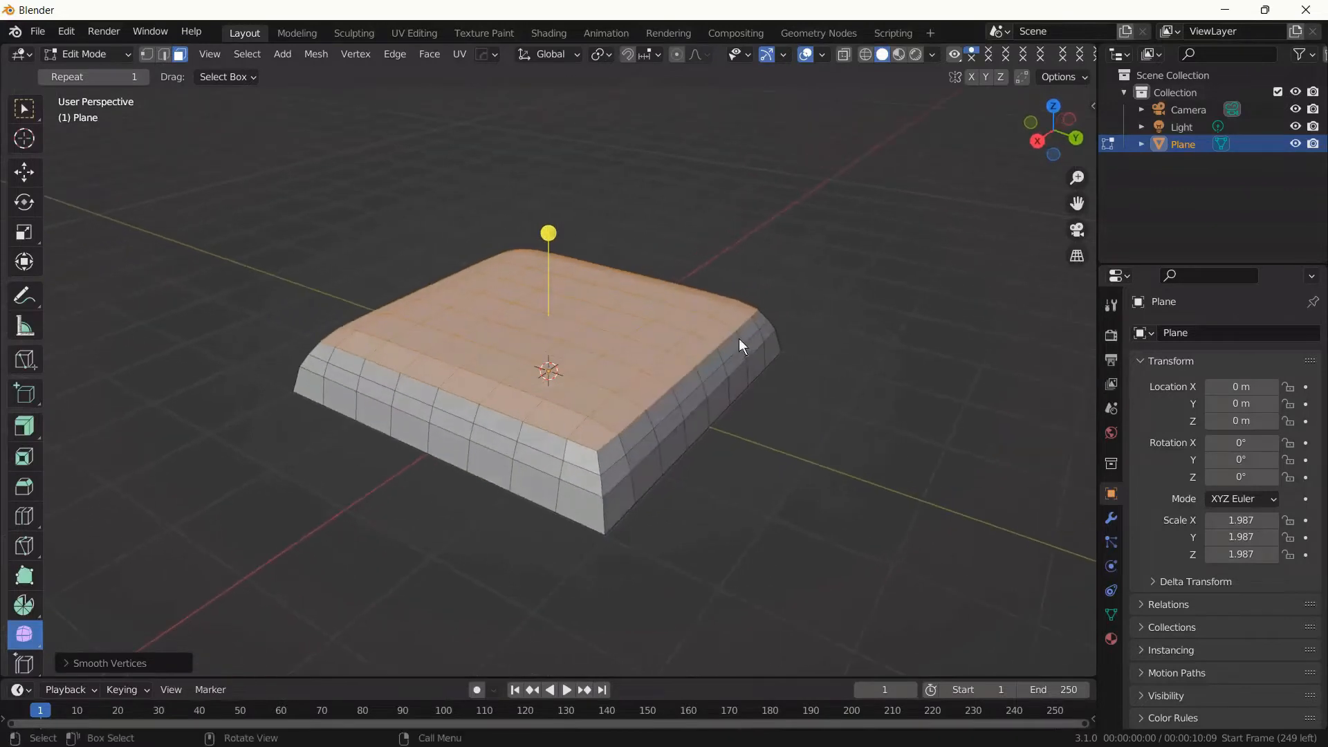
pyautogui.press('KP_7')
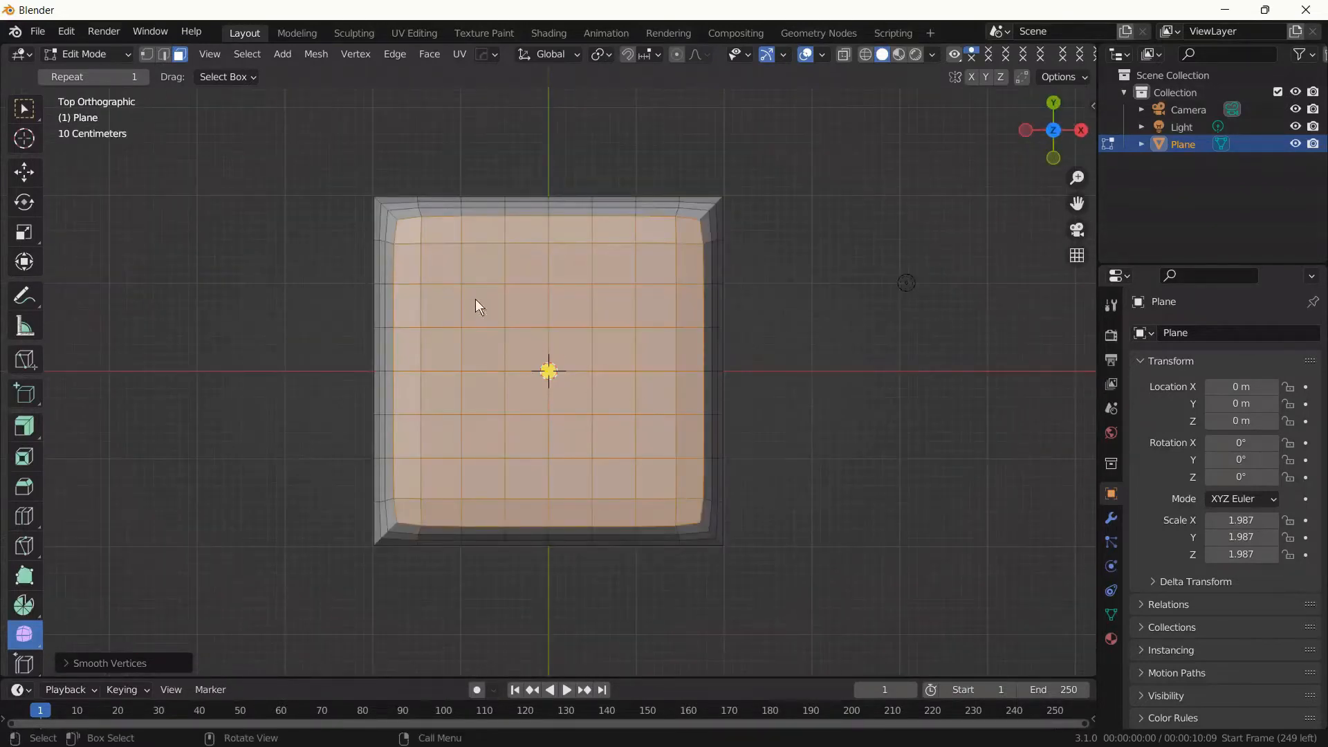
pyautogui.press('KP_3')
pyautogui.press('e')
pyautogui.click(813, 387)
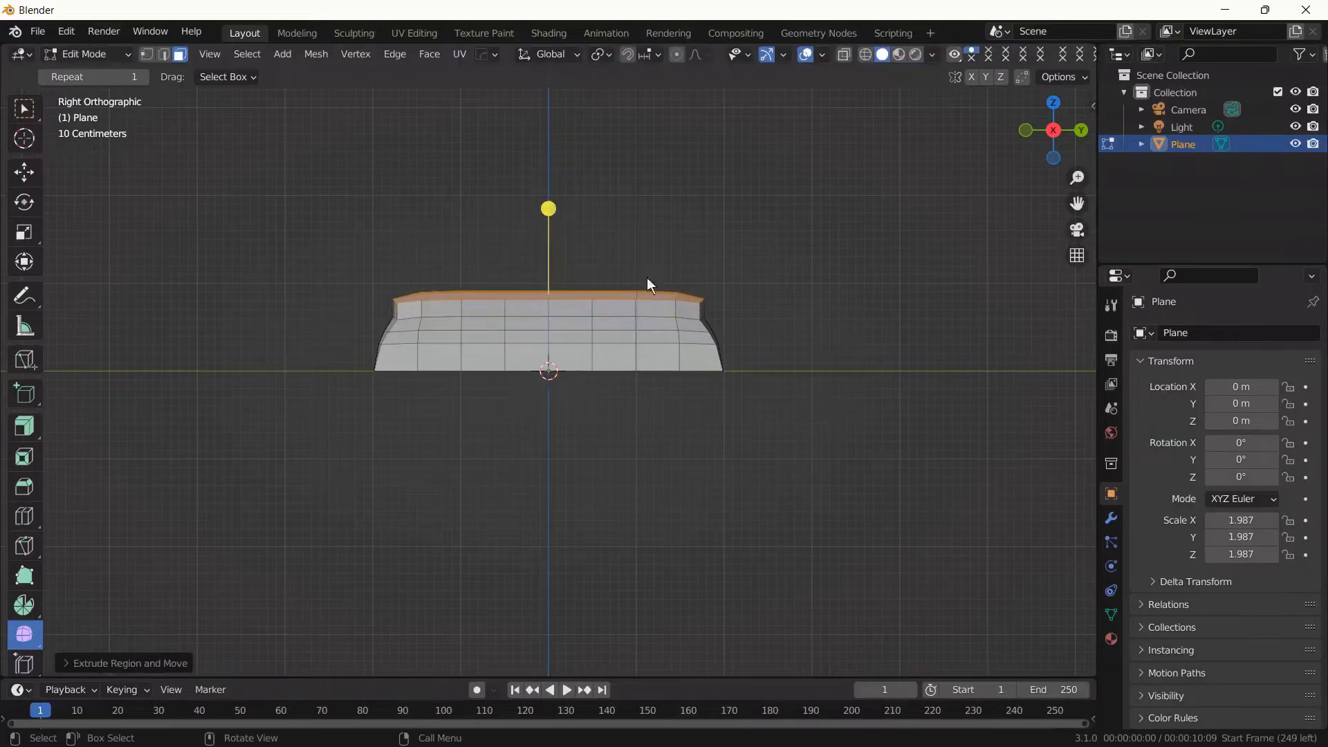
pyautogui.moveTo(545, 209); pyautogui.dragTo(978, 310)
pyautogui.press('e')
pyautogui.click(968, 285)
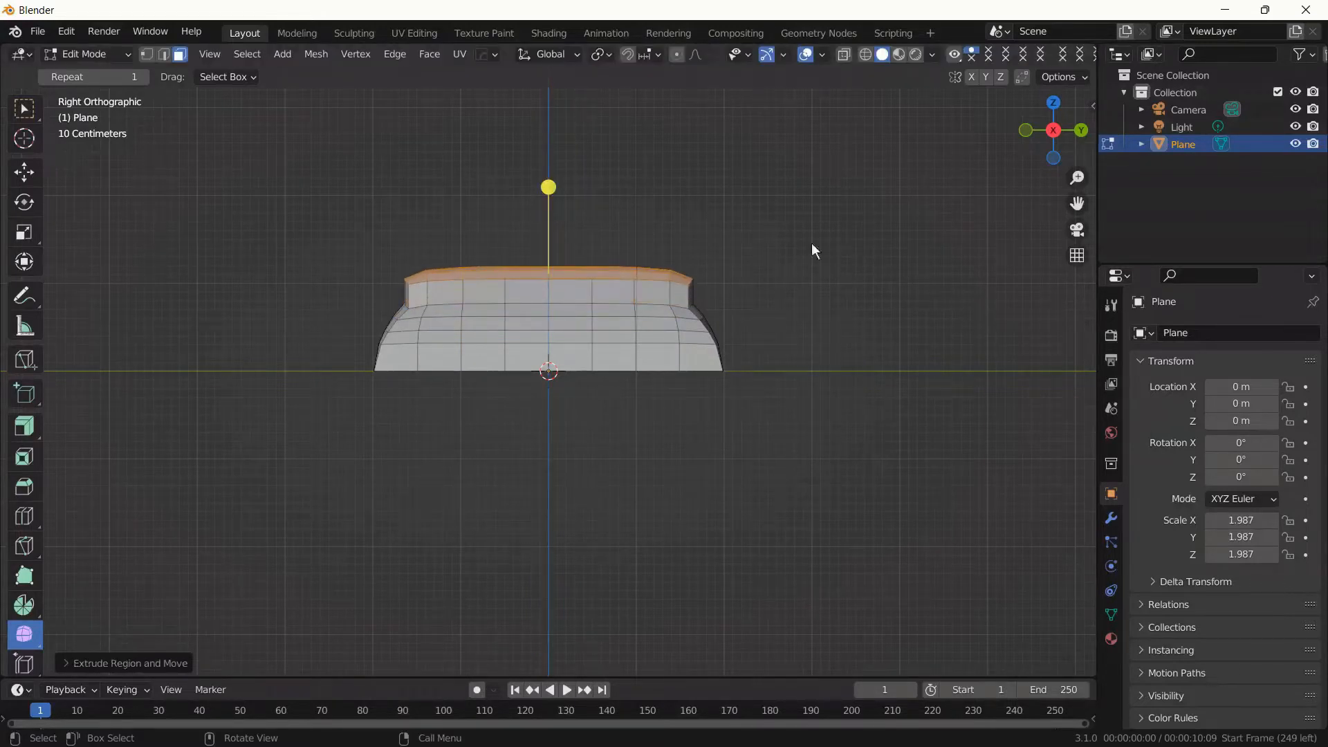
pyautogui.moveTo(557, 197); pyautogui.dragTo(803, 329)
# Extrude the top faces upward by about 0.43 m and smooth the new layer.
pyautogui.press('e')
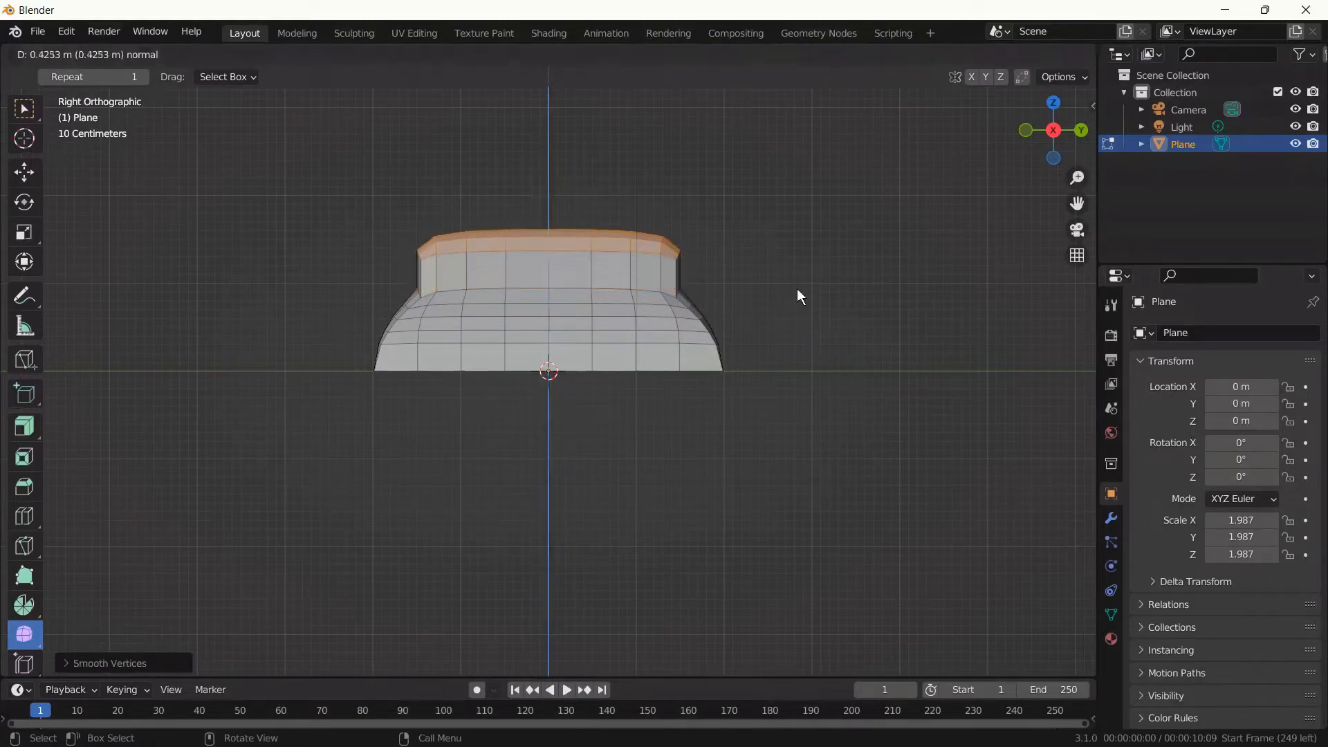
pyautogui.click(796, 287)
pyautogui.moveTo(551, 159); pyautogui.dragTo(1218, 376)
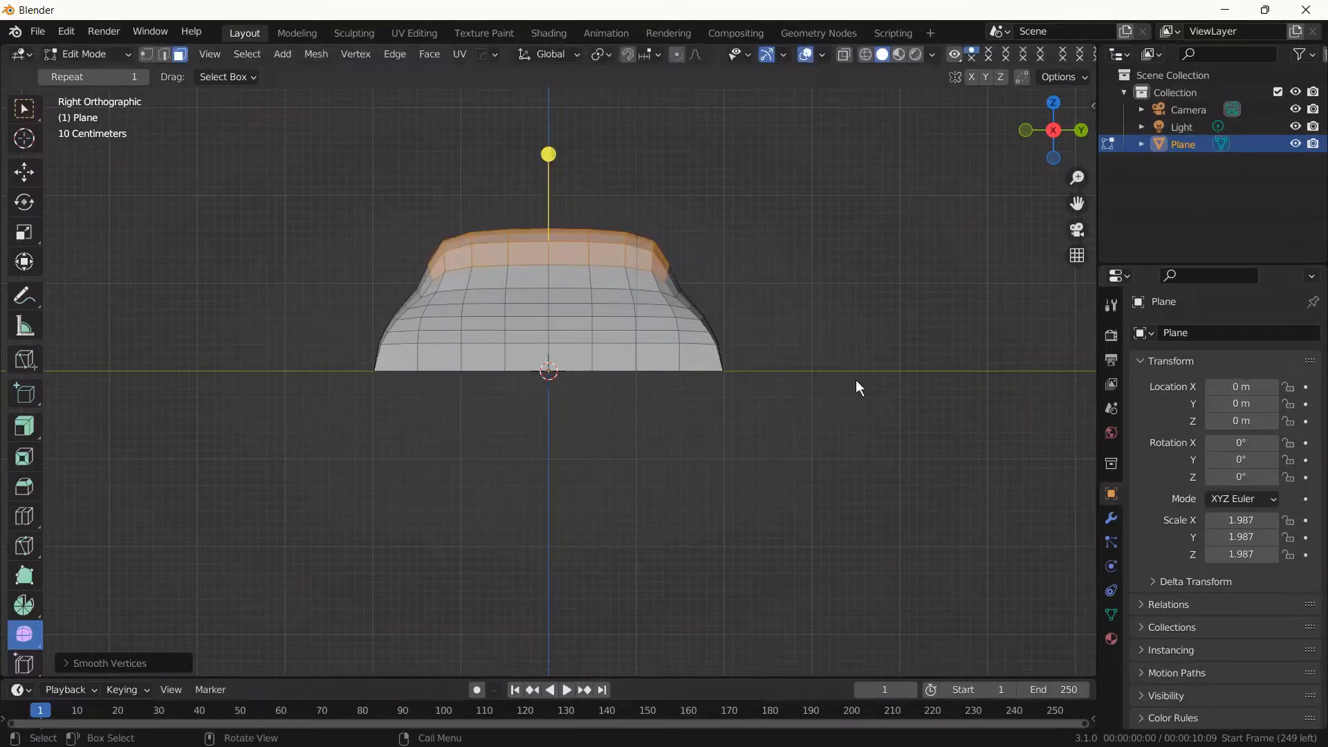
# Extrude three thin layers upward from the top, smoothing after each to narrow and round the dome.
pyautogui.press('e')
pyautogui.click(392, 197)
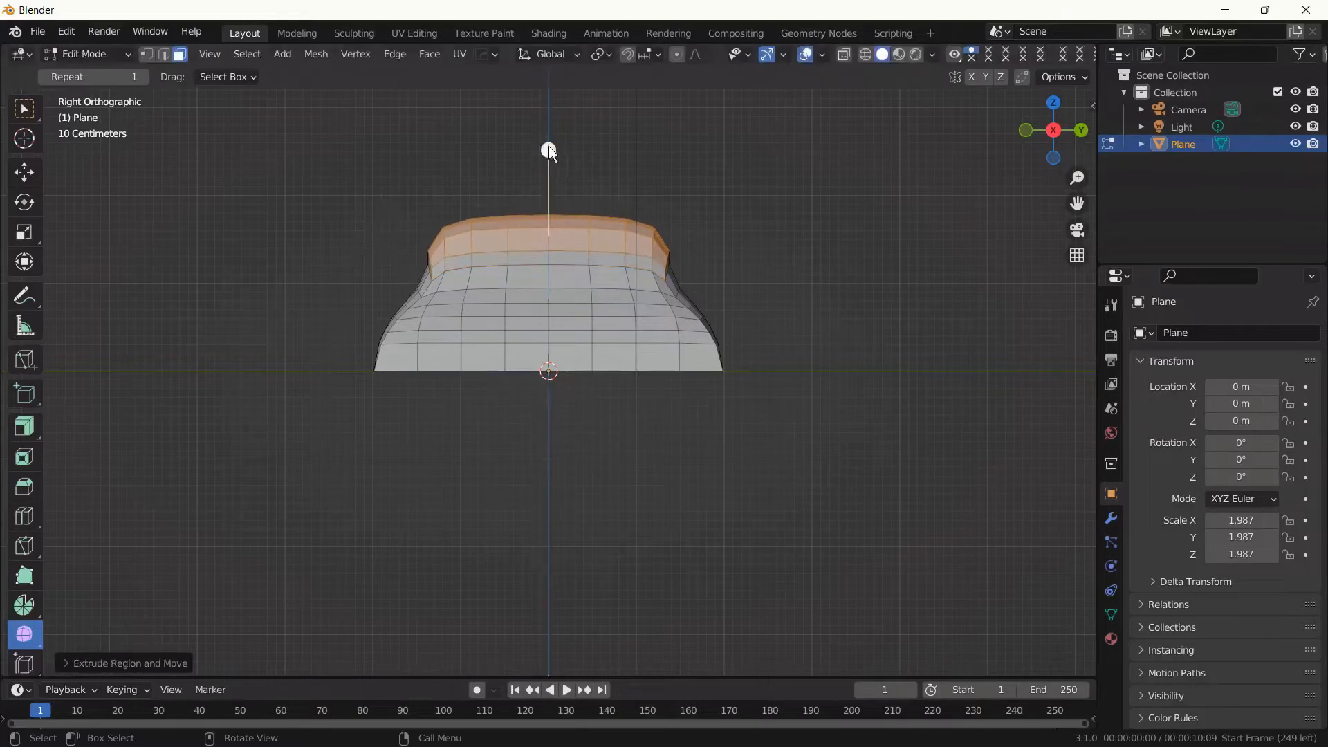
pyautogui.moveTo(549, 150); pyautogui.dragTo(1052, 370)
pyautogui.press('e')
pyautogui.click(943, 355)
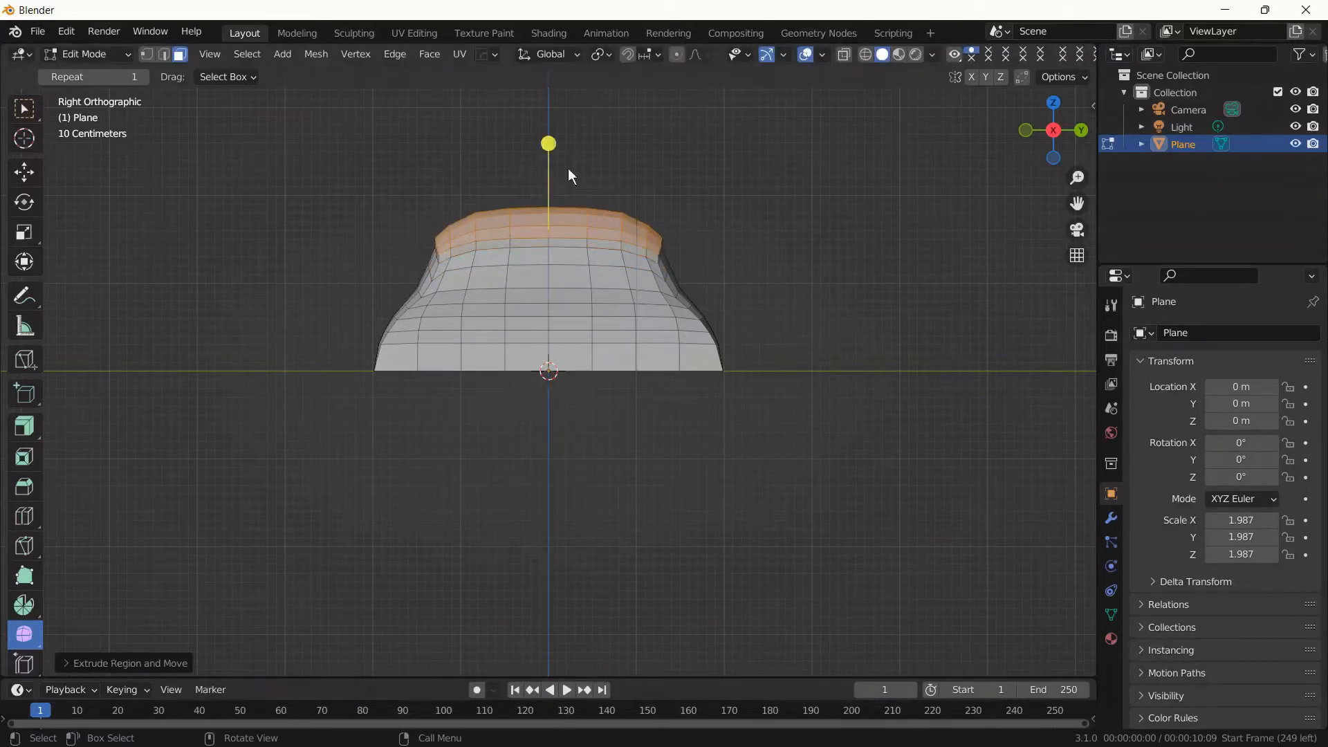
pyautogui.moveTo(569, 169); pyautogui.dragTo(989, 363)
pyautogui.press('e')
pyautogui.click(990, 356)
pyautogui.moveTo(546, 146); pyautogui.dragTo(900, 359)
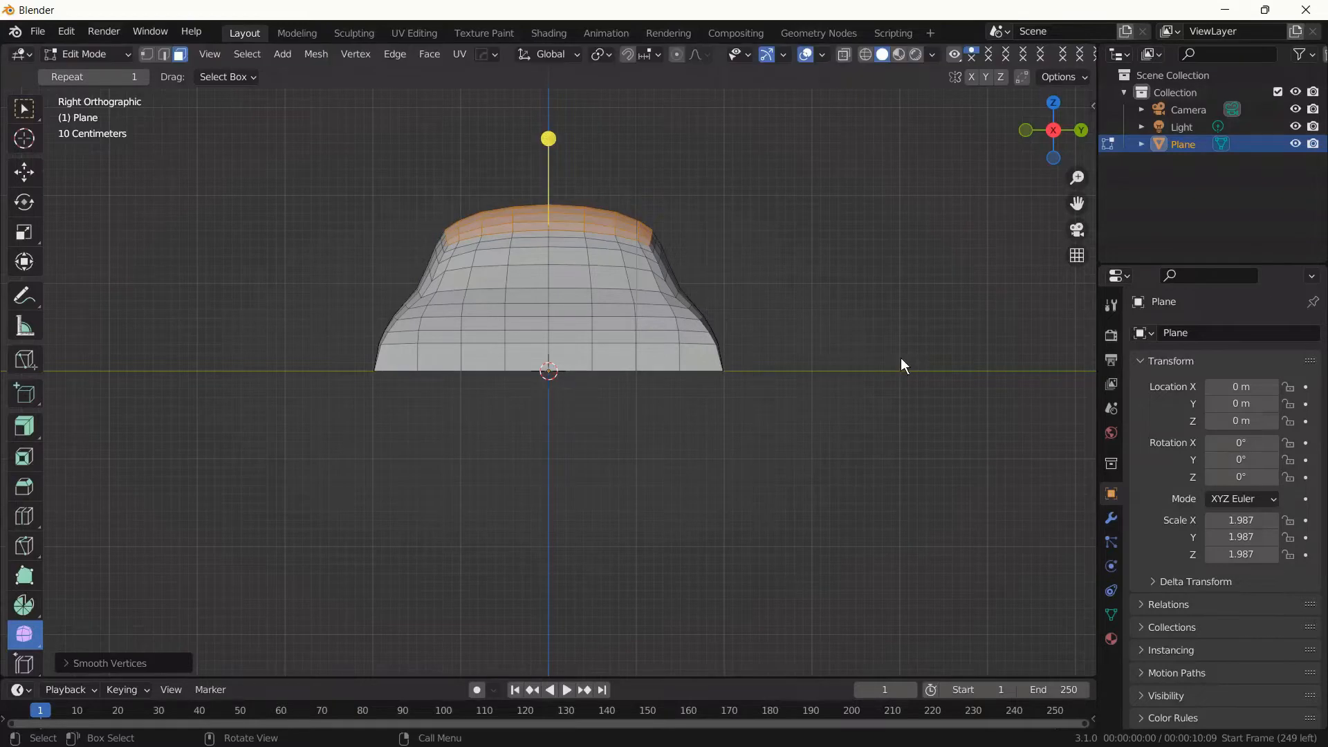
# Select all faces above the bottom row through the mesh using X-ray and smooth their vertices.
pyautogui.hotkey('alt', 'z')
pyautogui.press('a')
pyautogui.press('a')
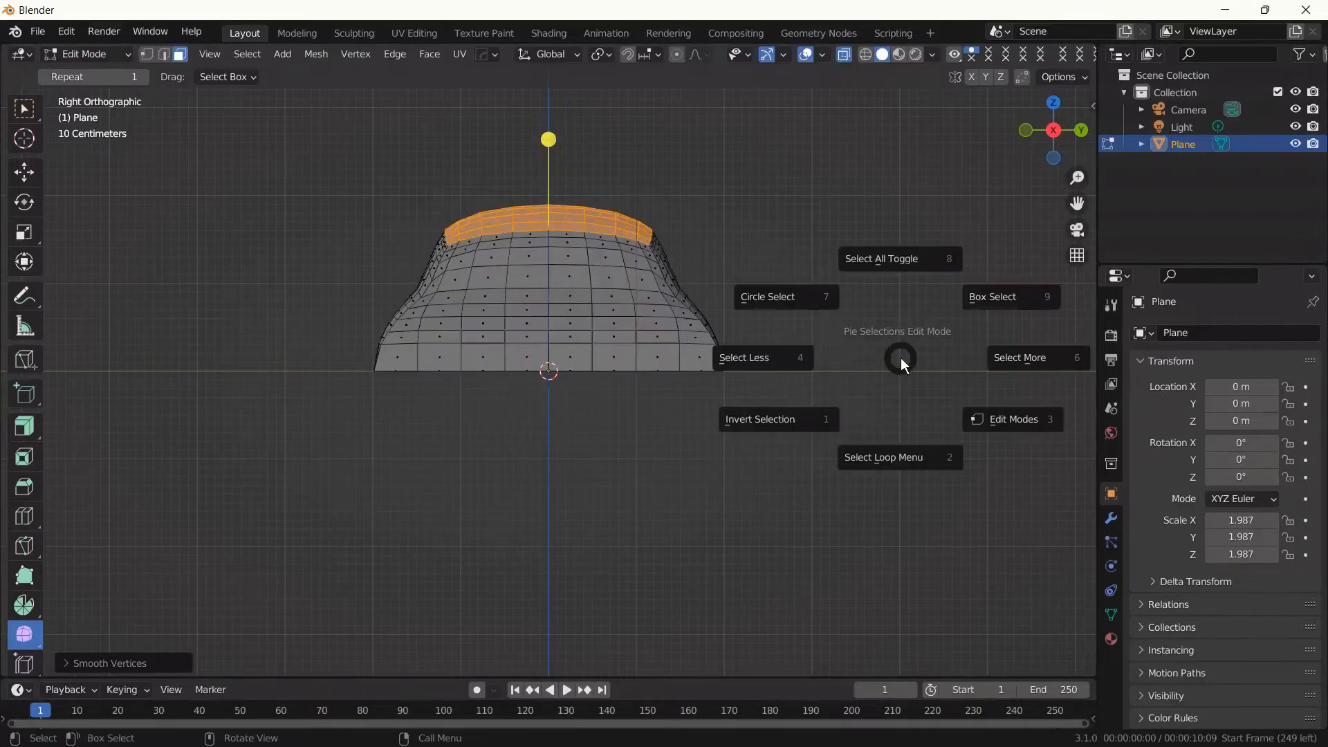
pyautogui.moveTo(375, 192); pyautogui.dragTo(752, 343)
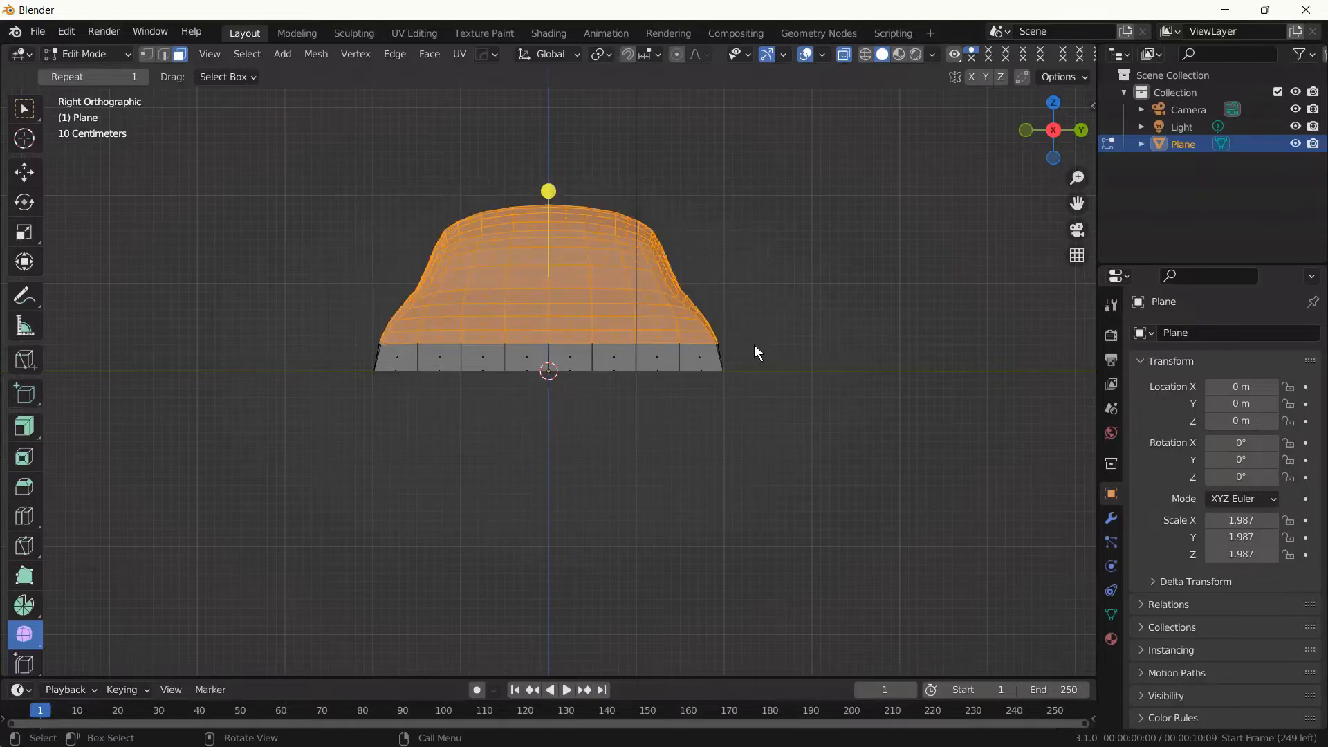
pyautogui.moveTo(547, 190); pyautogui.dragTo(910, 317)
pyautogui.moveTo(910, 317); pyautogui.dragTo(942, 483, button='middle')
pyautogui.hotkey('alt', 'z')
# Select only the flat top faces of the dome, extrude them up about 0.06 m and smooth them.
pyautogui.press('KP_7')
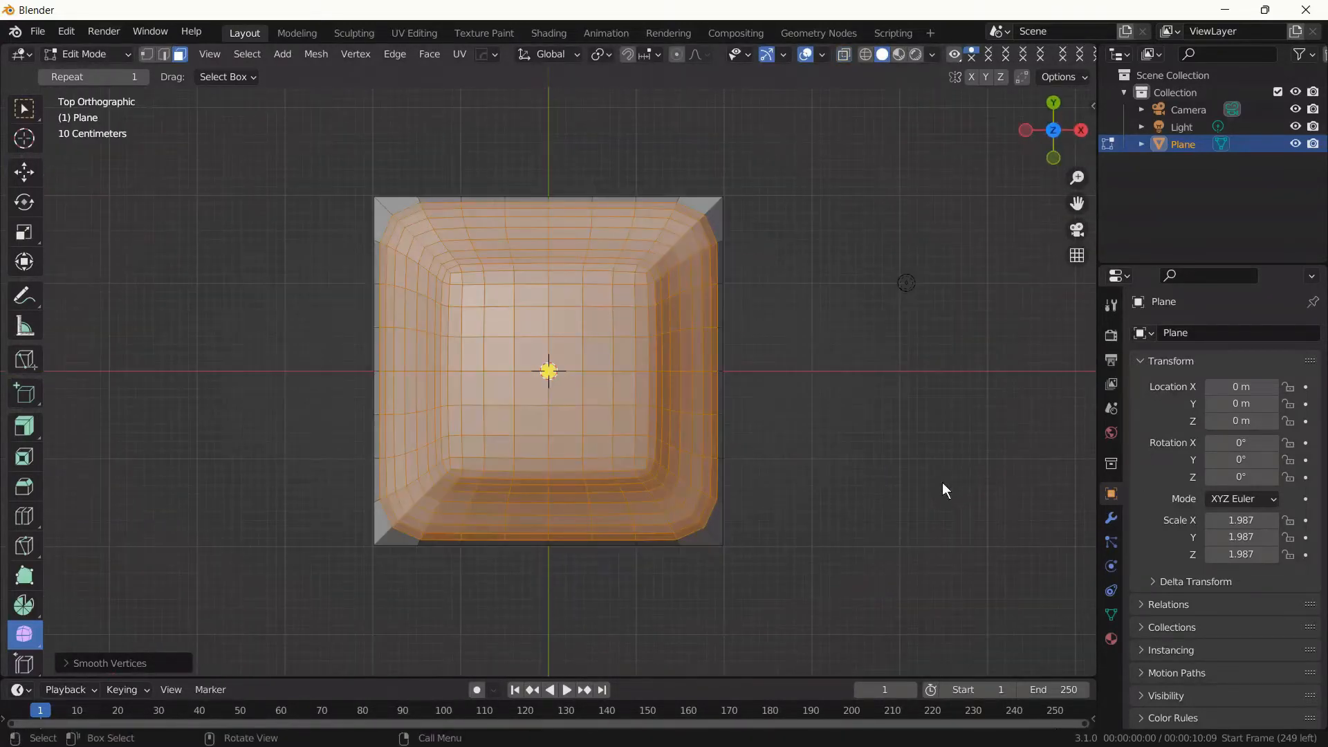
pyautogui.moveTo(455, 282); pyautogui.dragTo(643, 470)
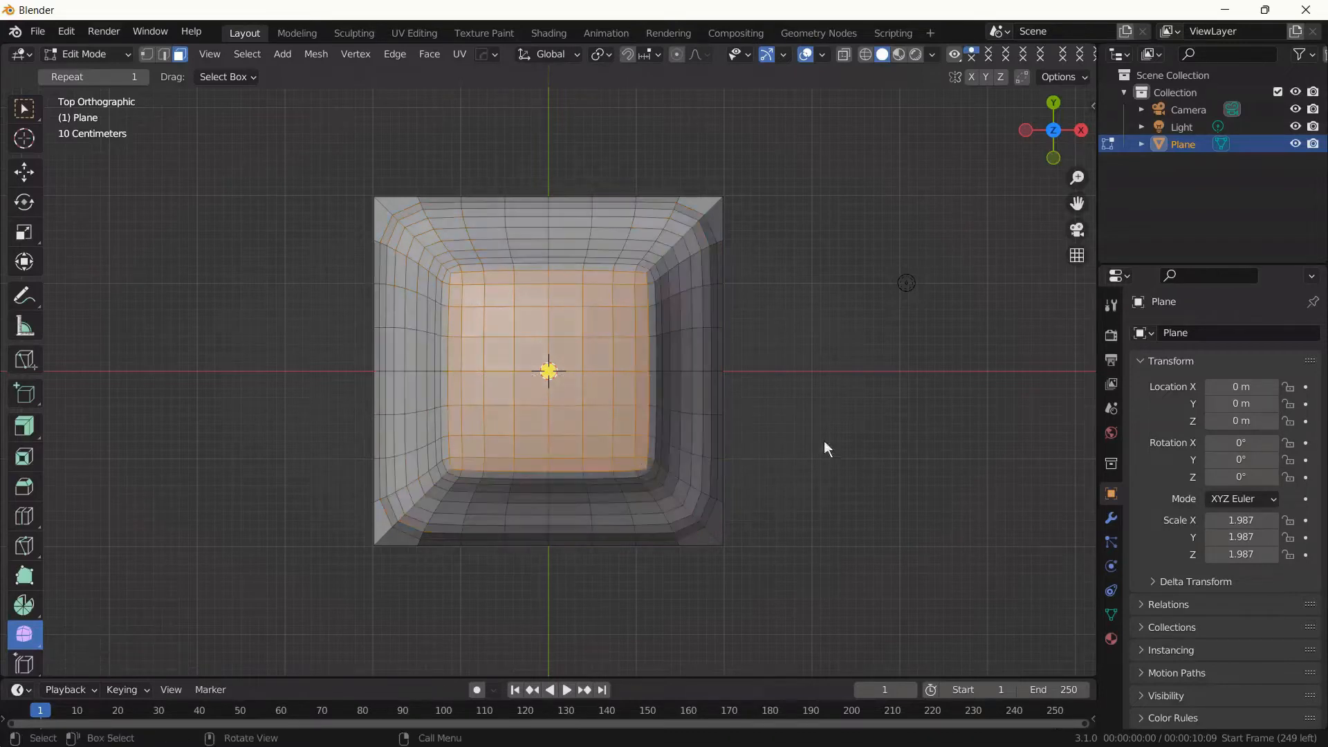
pyautogui.press('KP_3')
pyautogui.press('e')
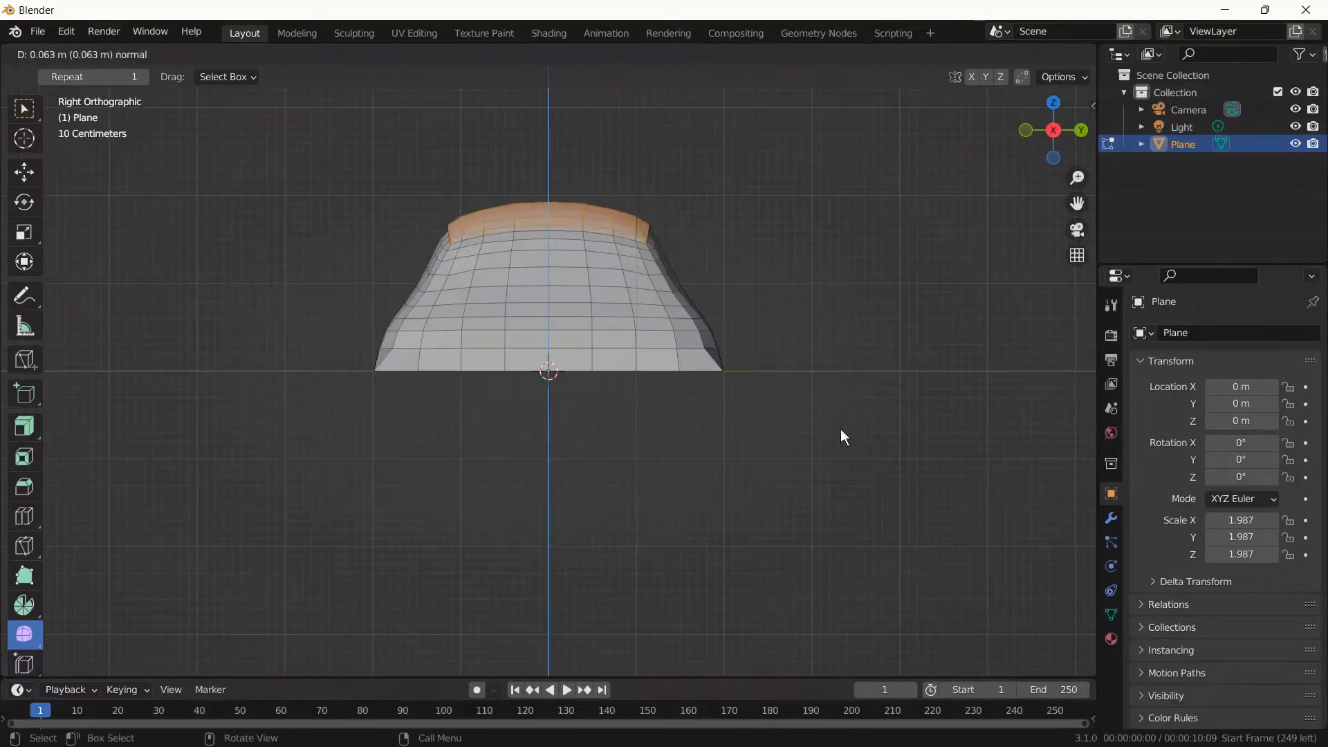
pyautogui.click(840, 426)
pyautogui.moveTo(549, 130); pyautogui.dragTo(1004, 275)
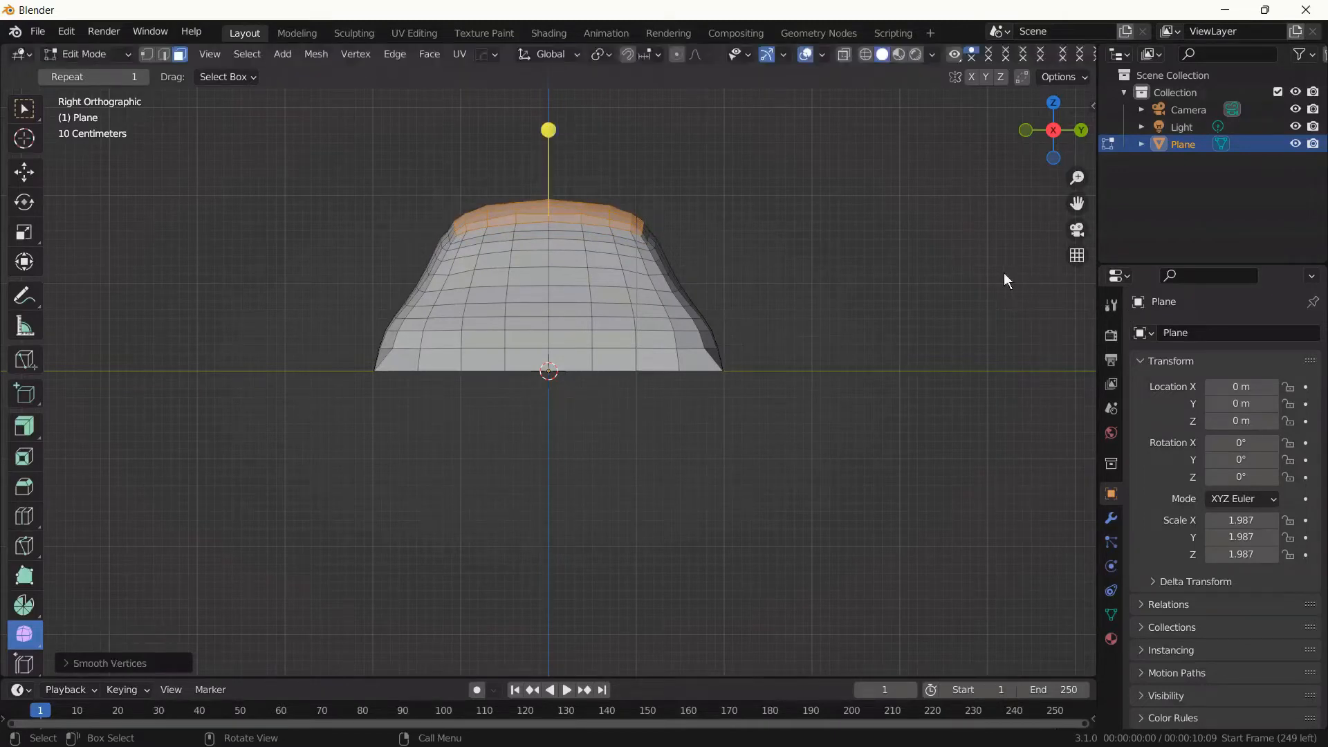
# Select the entire mesh, smooth all its vertices and check the shape in Object Mode before resuming editing.
pyautogui.press('a')
pyautogui.press('a')
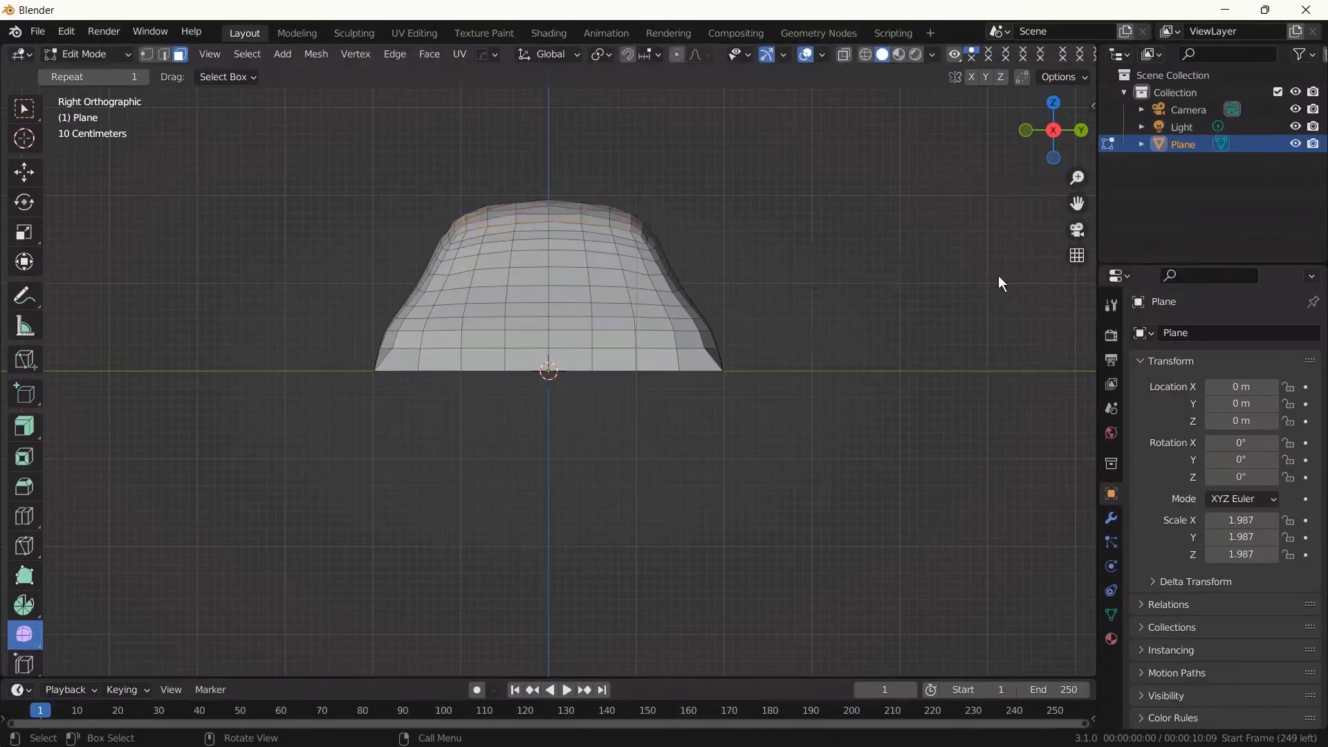
pyautogui.press('a')
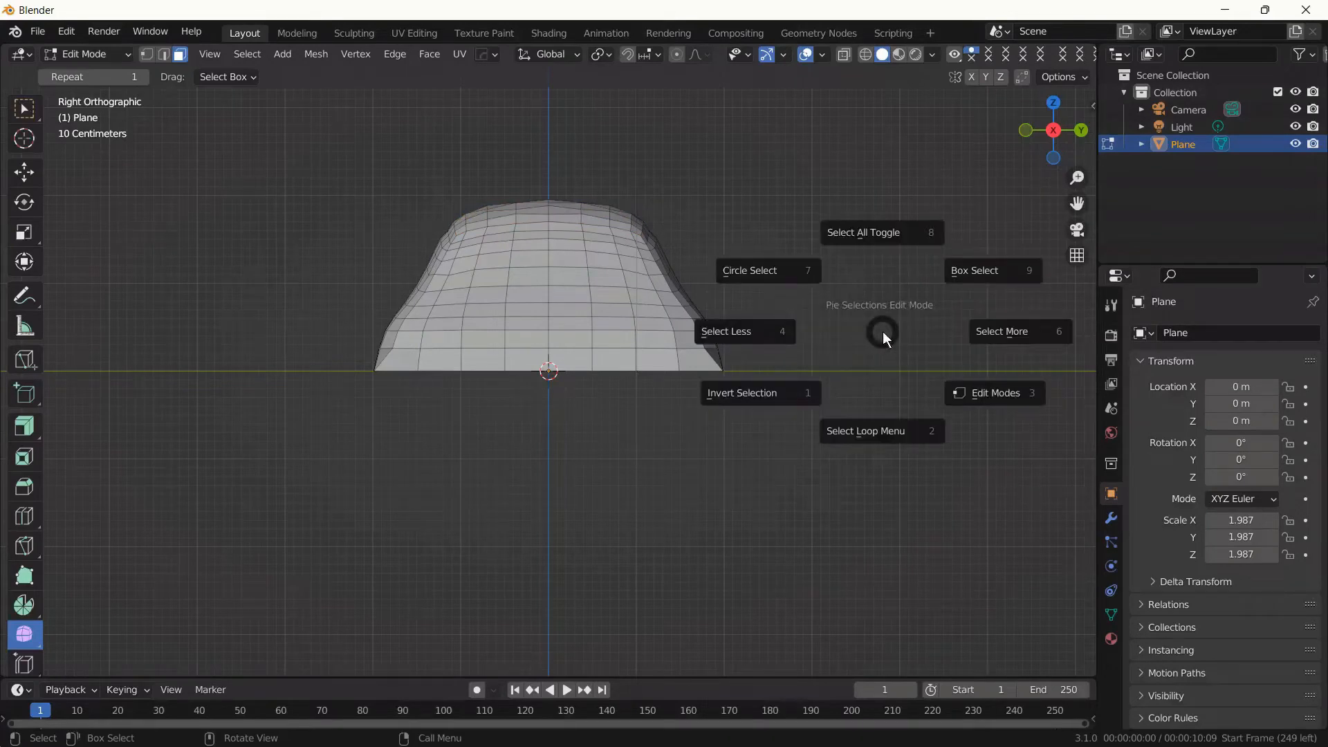
pyautogui.press('a')
pyautogui.moveTo(506, 216); pyautogui.dragTo(723, 242)
pyautogui.moveTo(723, 242); pyautogui.dragTo(694, 350, button='middle')
pyautogui.press('Tab')
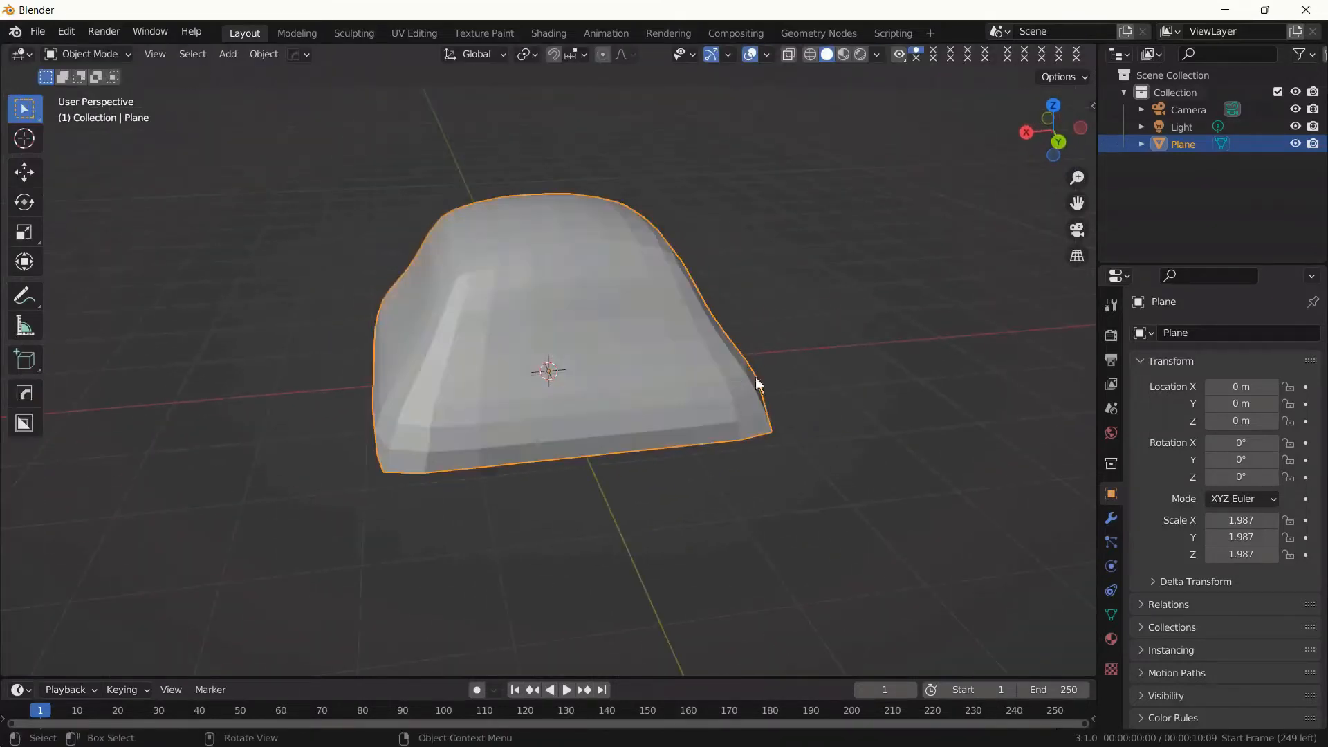
pyautogui.moveTo(757, 385); pyautogui.dragTo(635, 462, button='middle')
pyautogui.press('Tab')
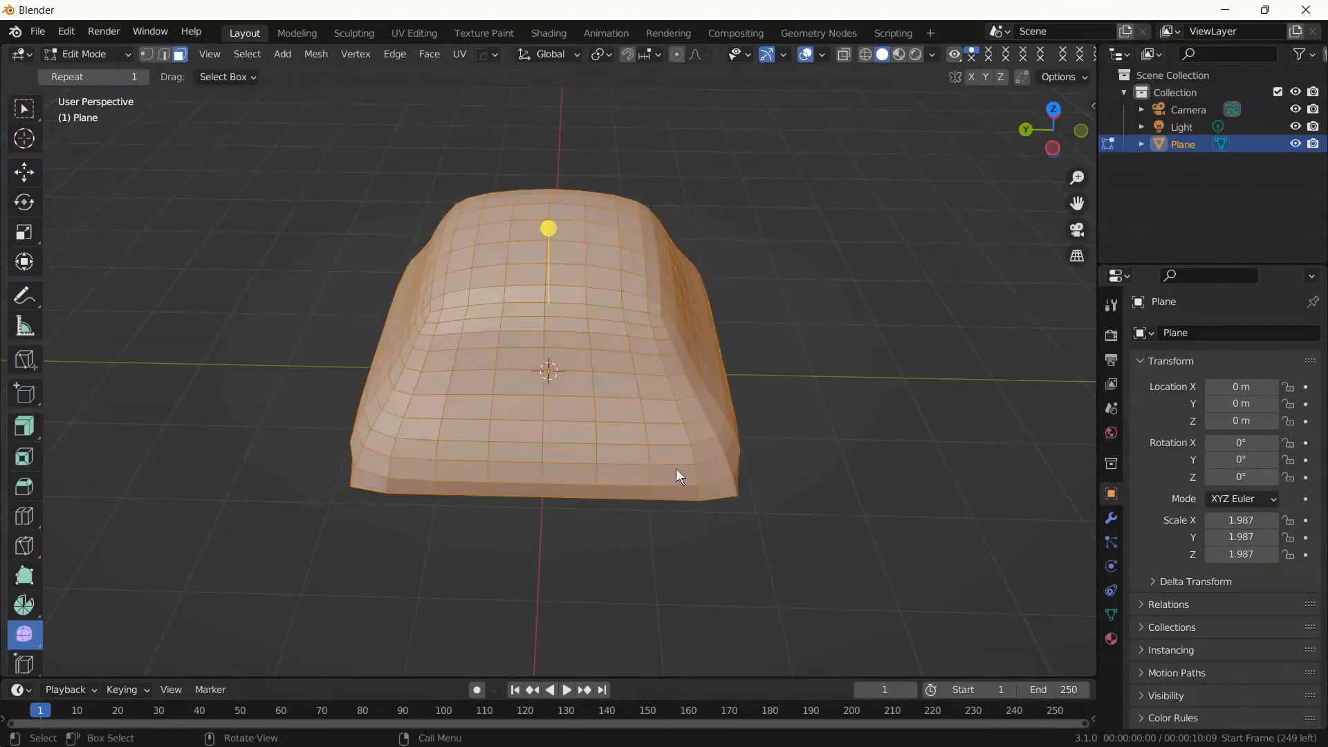
# Bevel all edges of the dome with a small width to form a grid of narrow strips.
pyautogui.press('KP_3')
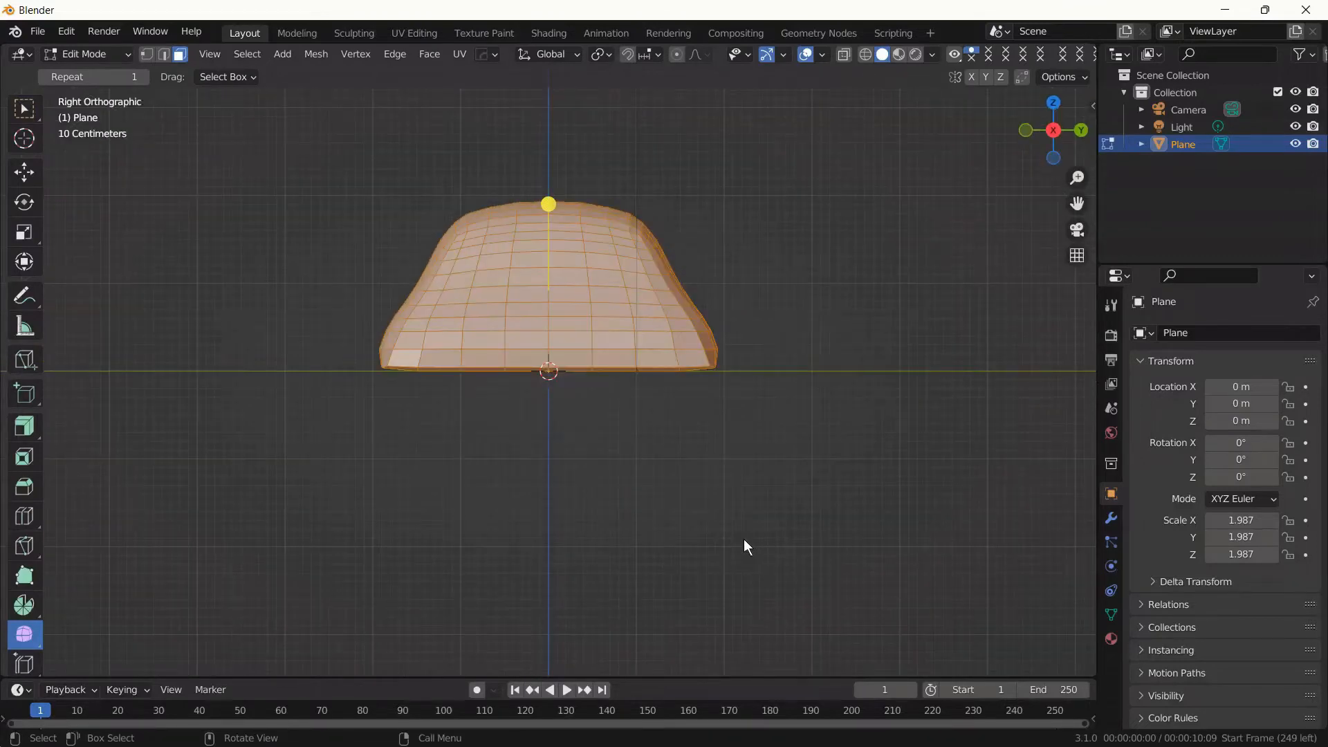
pyautogui.press('KP_7')
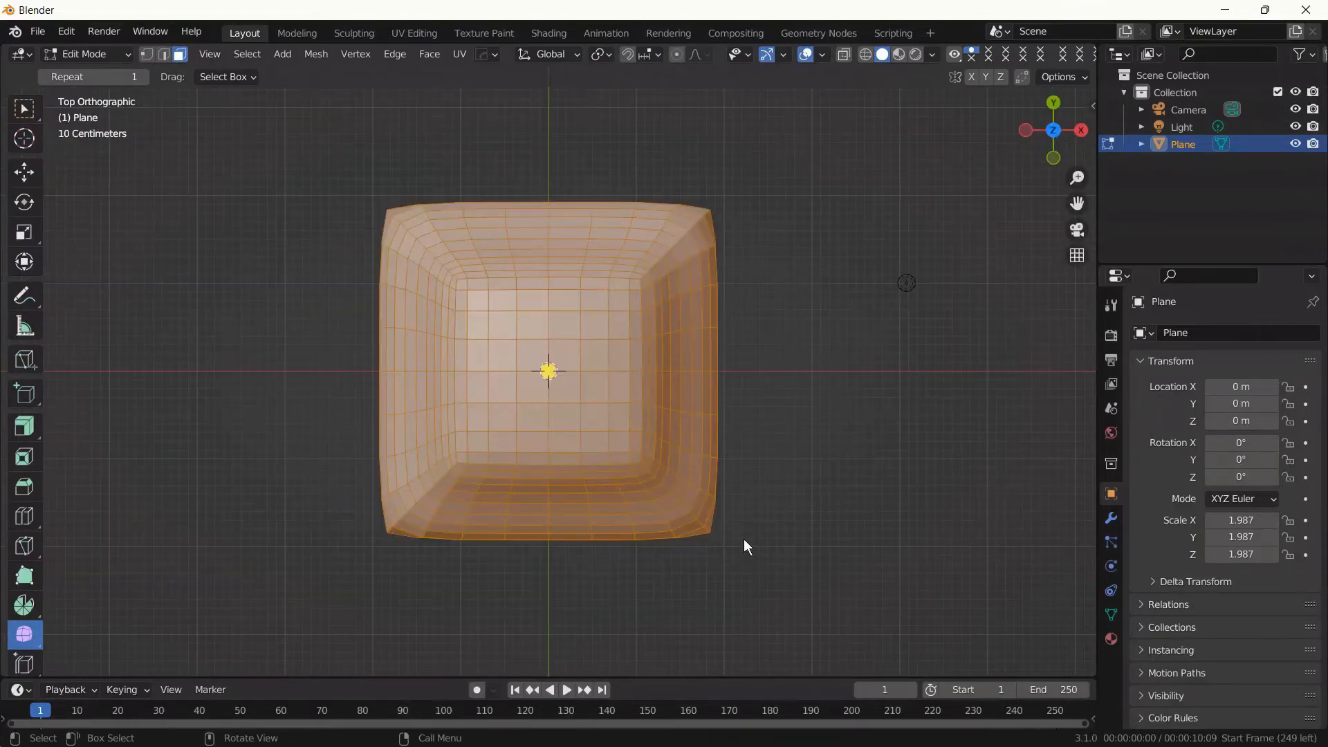
pyautogui.hotkey('ctrl', 'b')
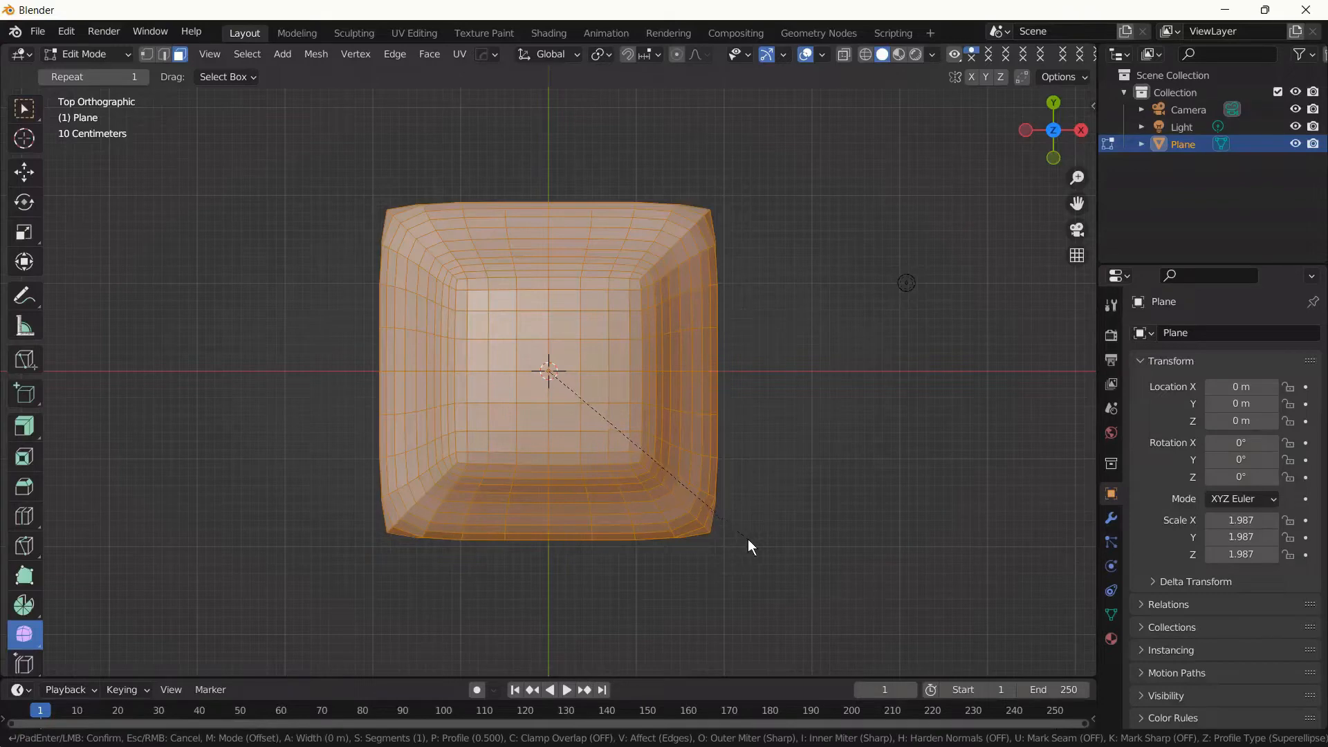
pyautogui.click(749, 540)
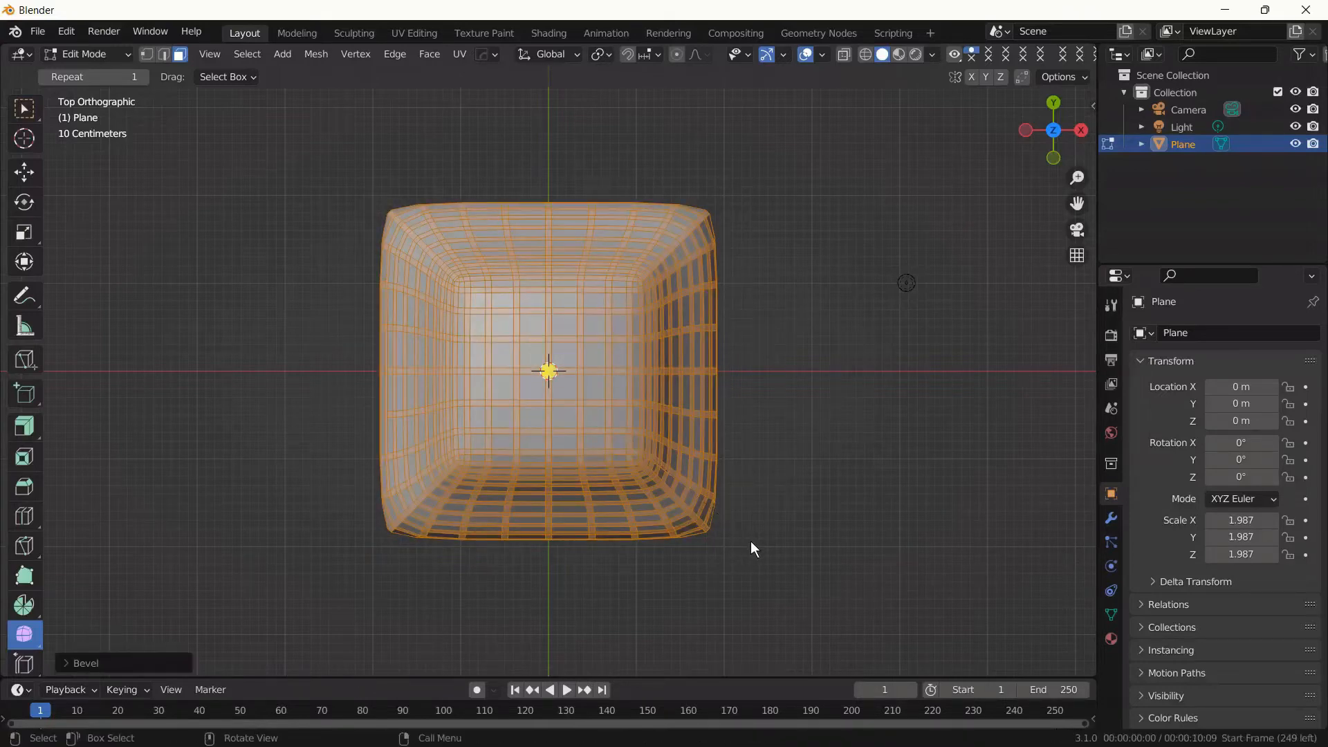
# Extrude all the faces outward along their normals into an open lattice and smooth its vertices.
pyautogui.moveTo(752, 548); pyautogui.dragTo(719, 443, button='middle')
pyautogui.click(24, 426)
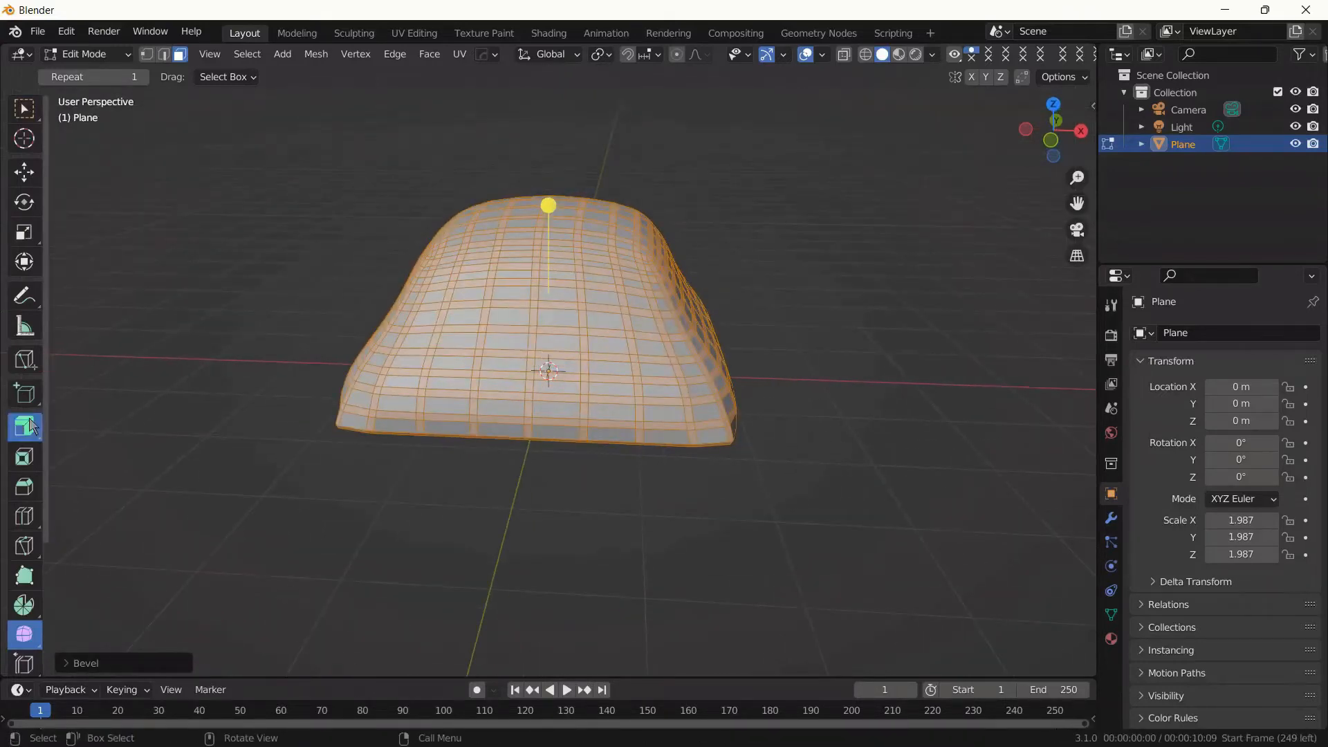
pyautogui.moveTo(538, 211); pyautogui.dragTo(542, 222)
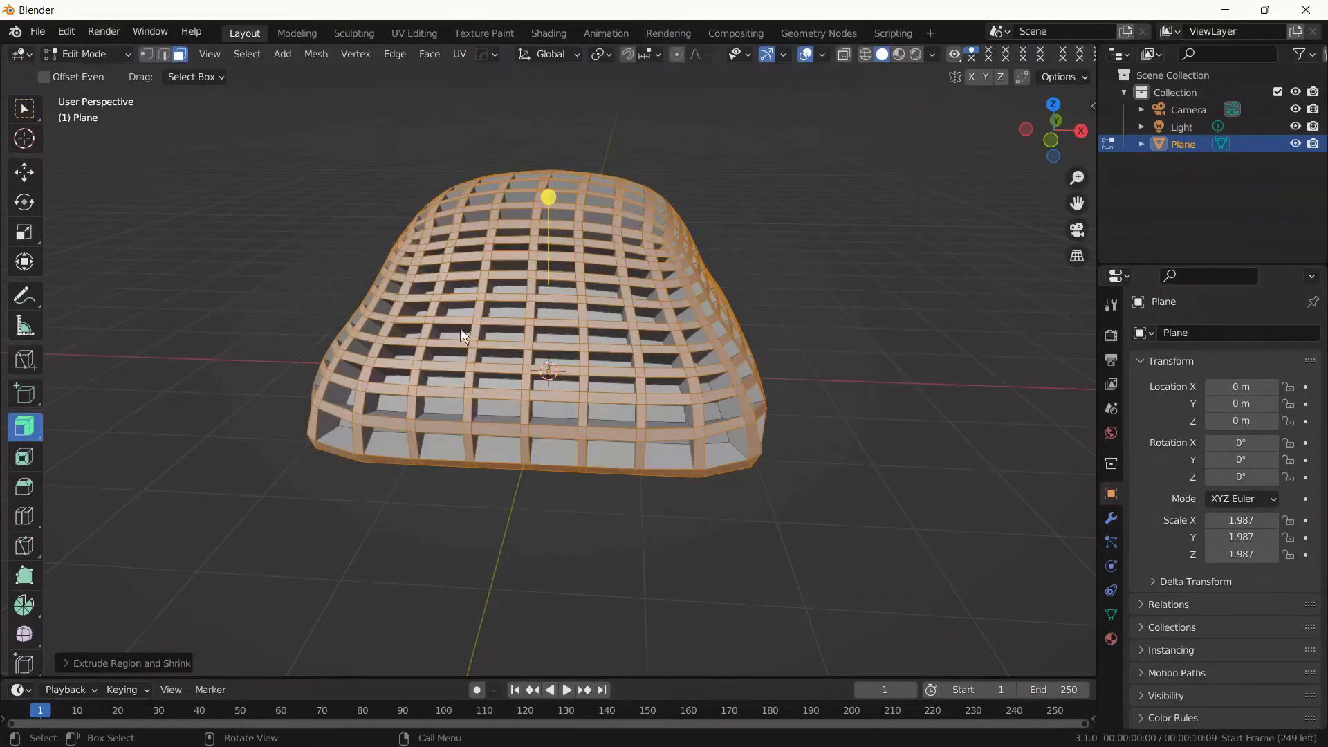
pyautogui.click(24, 634)
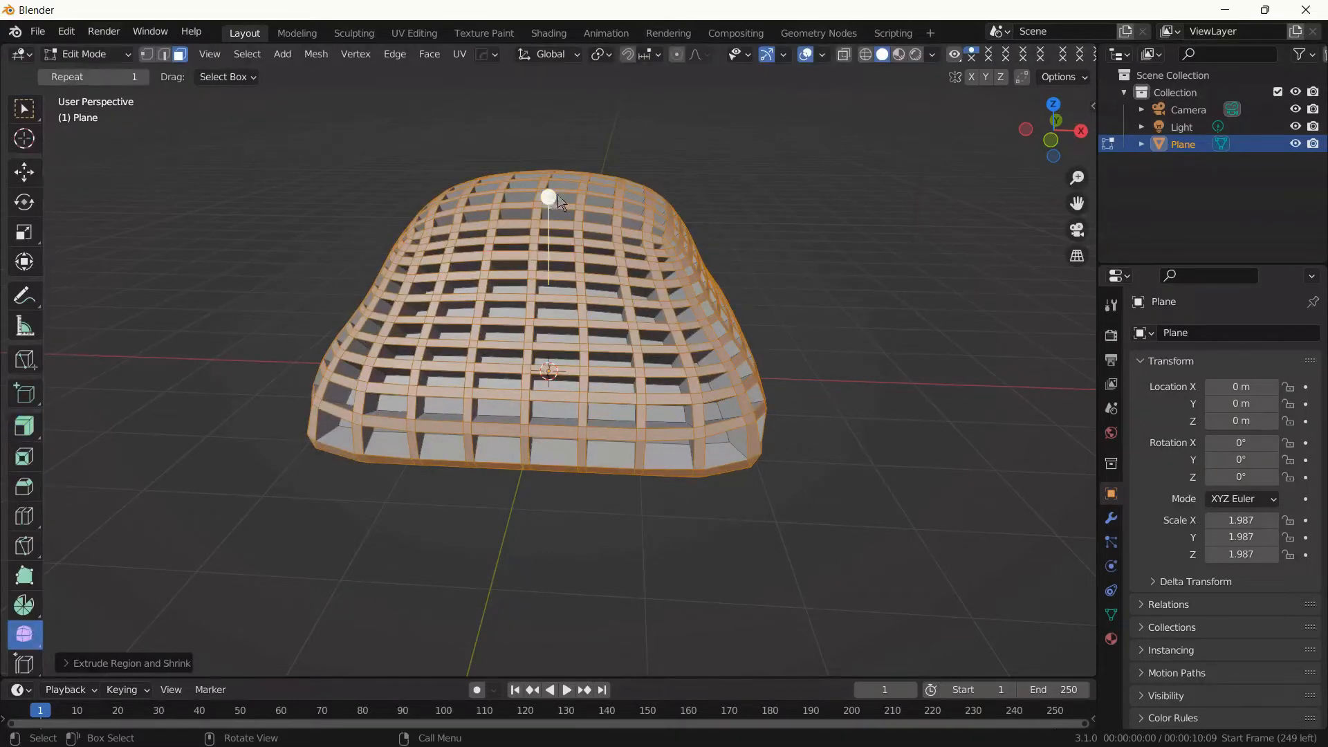
pyautogui.moveTo(559, 200); pyautogui.dragTo(657, 201)
# Bevel all the lattice edges with a width of about 0.01 m and check the underside in Object Mode.
pyautogui.moveTo(729, 260); pyautogui.dragTo(998, 409, button='middle')
pyautogui.hotkey('ctrl', 'b')
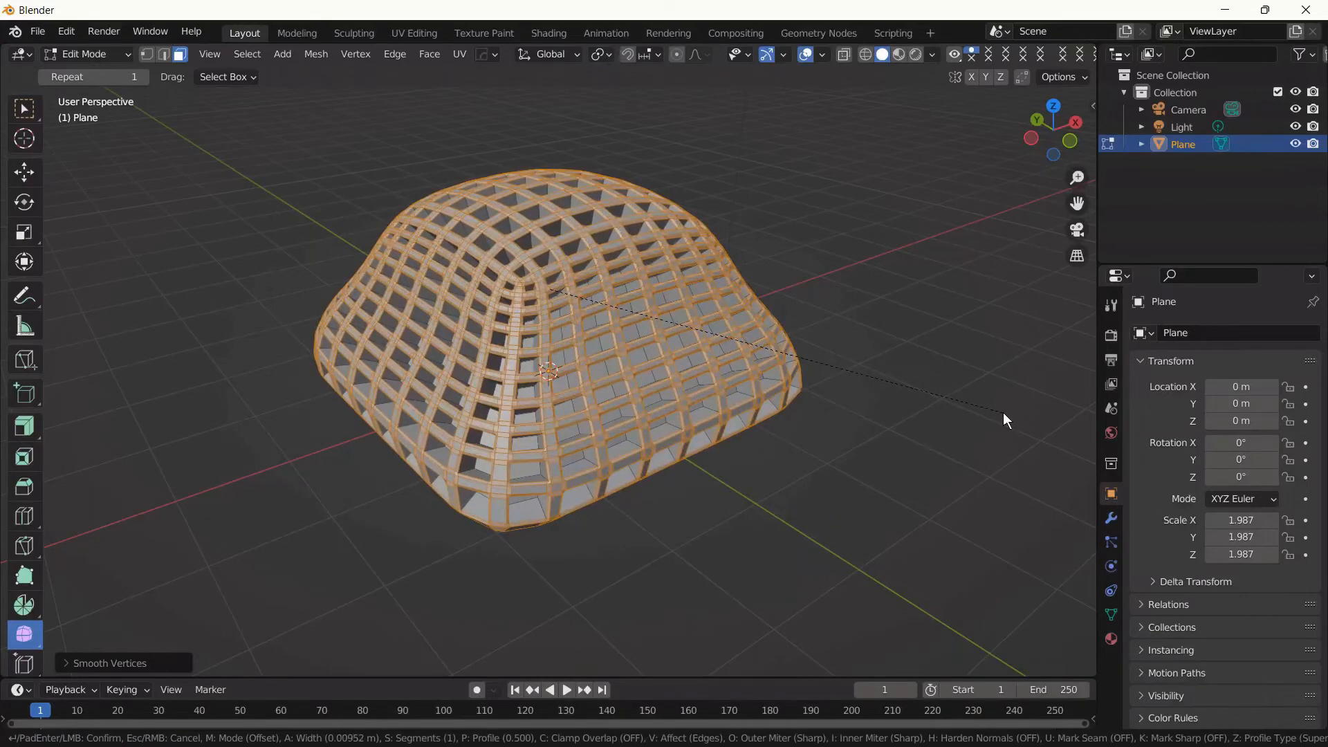
pyautogui.click(1003, 412)
pyautogui.press('Tab')
pyautogui.moveTo(957, 423); pyautogui.dragTo(843, 220, button='middle')
pyautogui.click(939, 482)
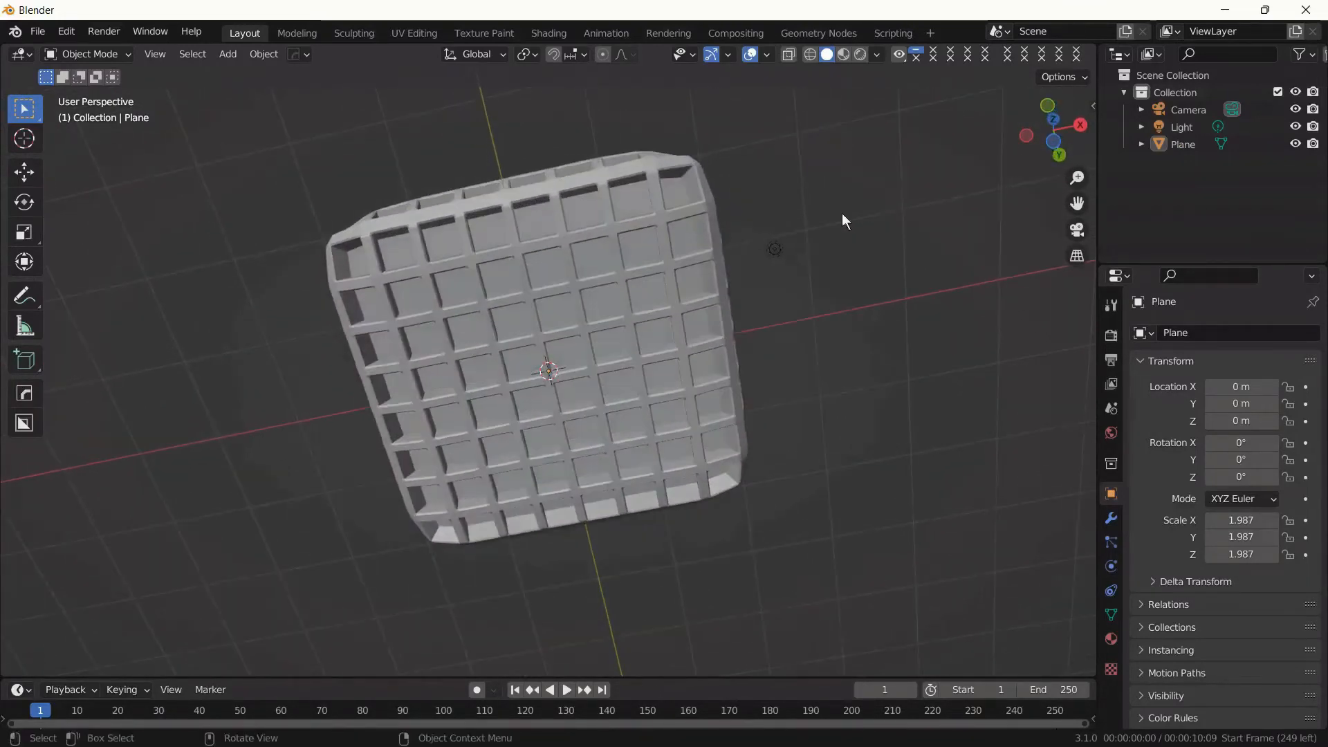
pyautogui.press('Tab')
pyautogui.click(596, 251)
pyautogui.click(643, 253)
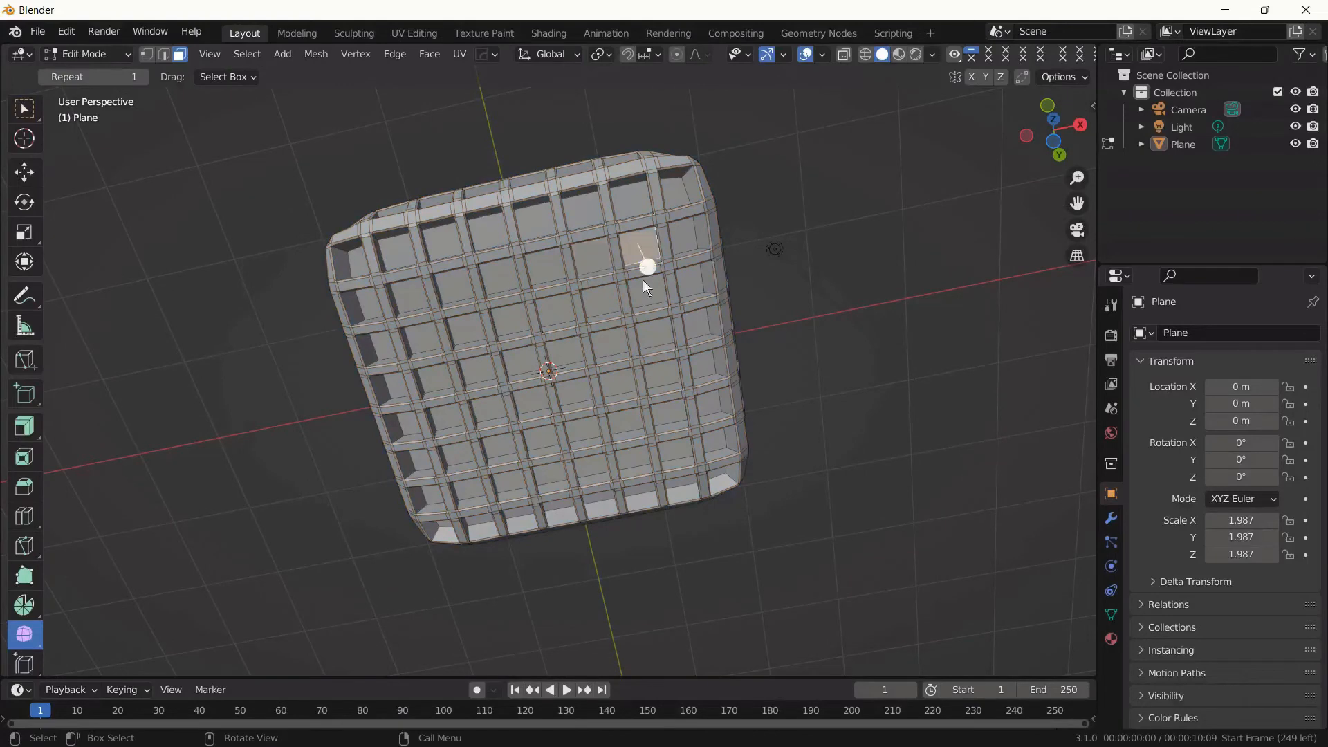
pyautogui.moveTo(853, 387); pyautogui.dragTo(881, 352, button='middle')
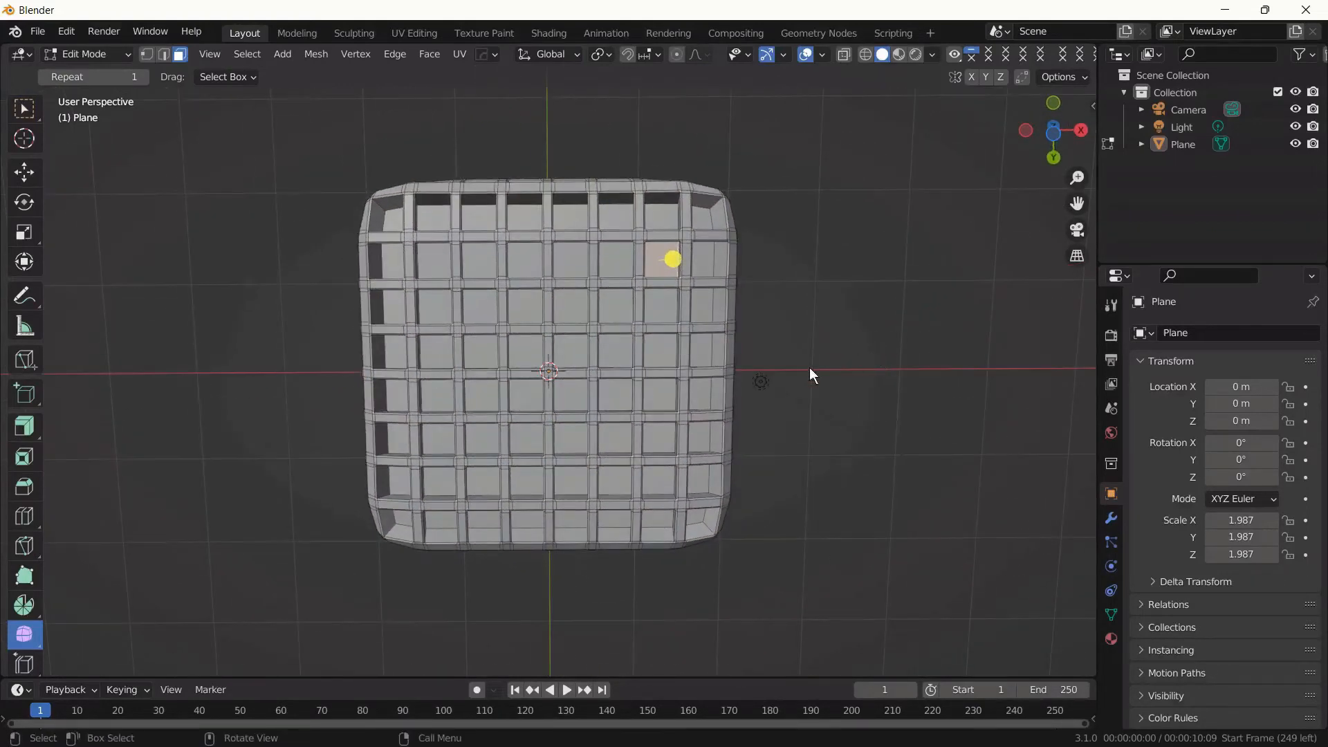
pyautogui.moveTo(811, 375); pyautogui.dragTo(703, 607, button='middle')
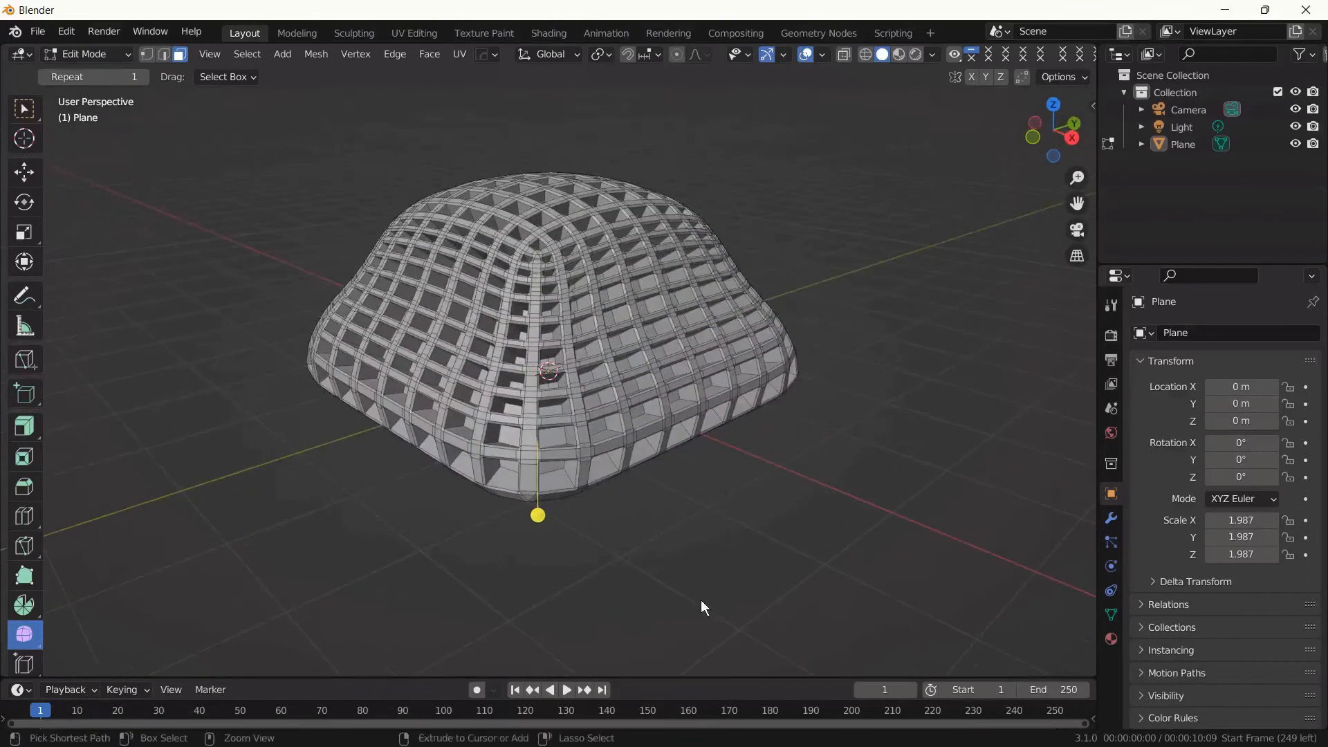
# Try giving the entire mesh the existing material named Material, with its base color darkened to black.
pyautogui.press('a')
pyautogui.click(1110, 638)
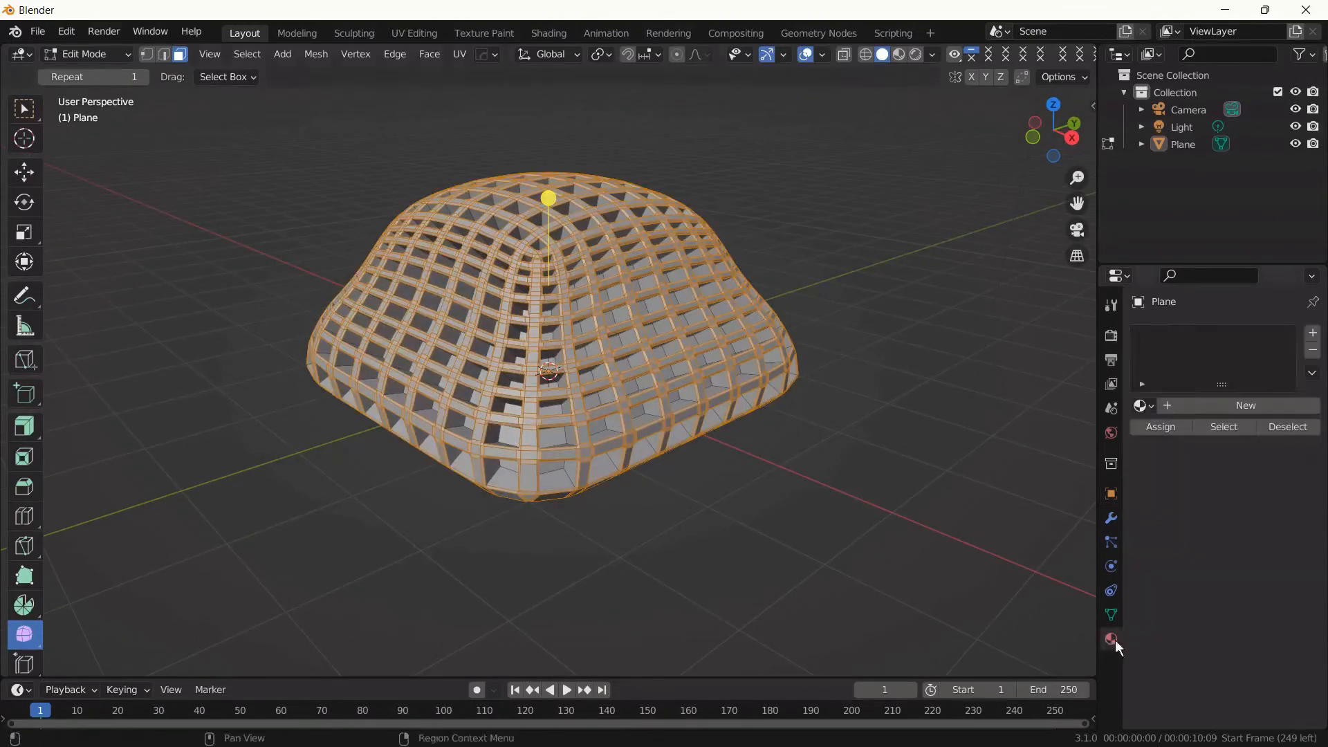
pyautogui.click(1142, 405)
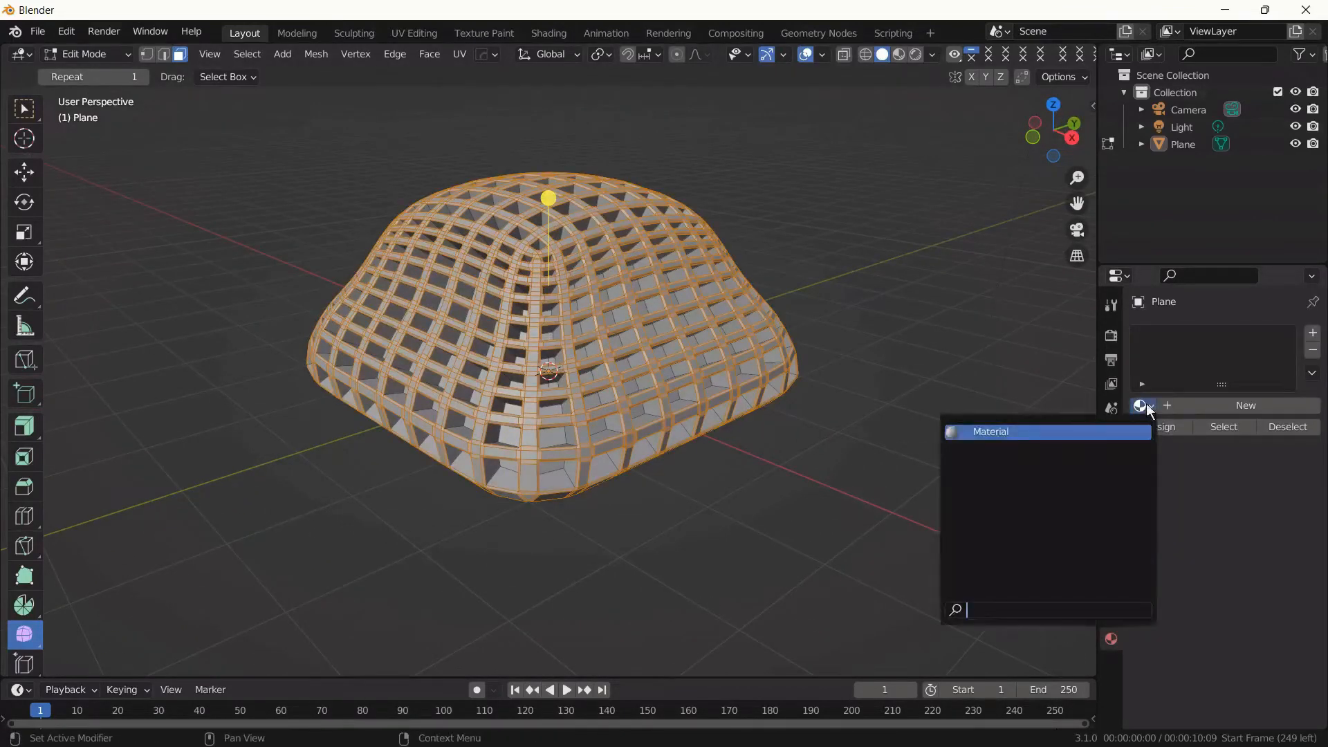
pyautogui.click(1107, 433)
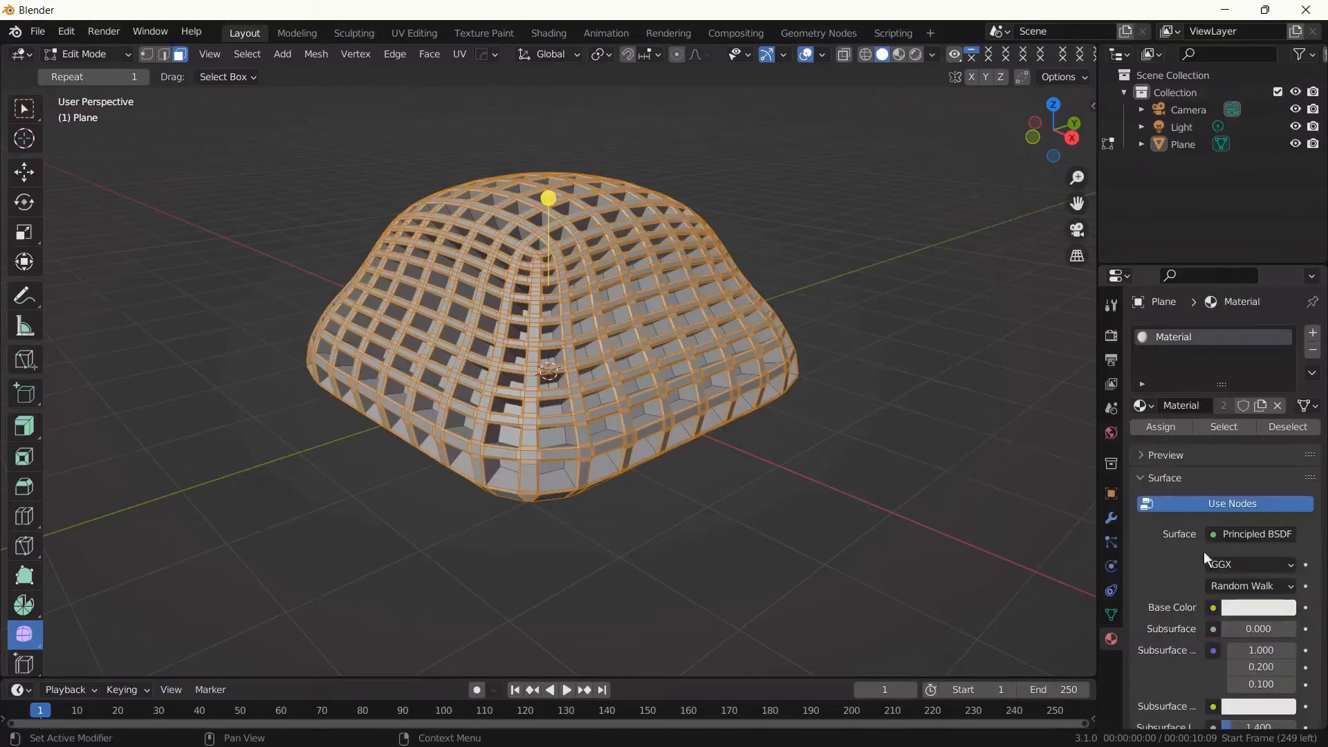
pyautogui.click(1256, 607)
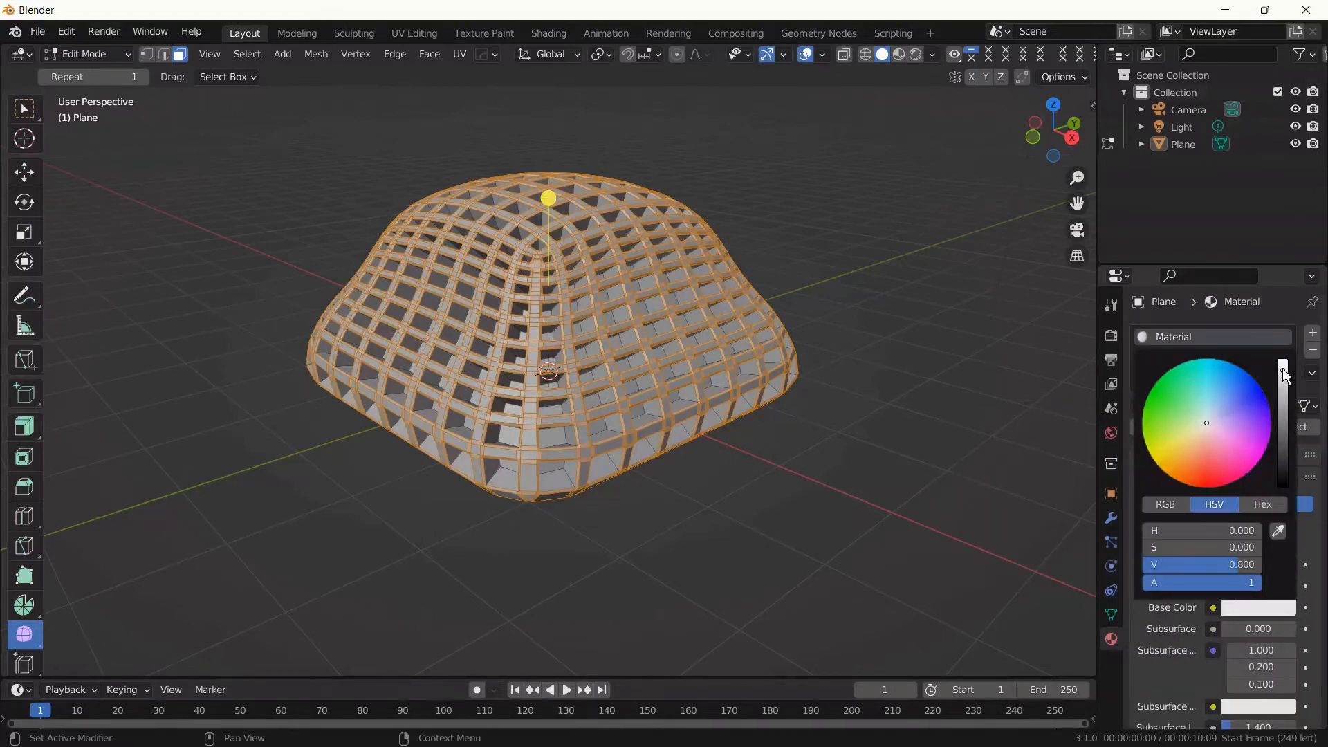
pyautogui.moveTo(1283, 373); pyautogui.dragTo(1279, 490)
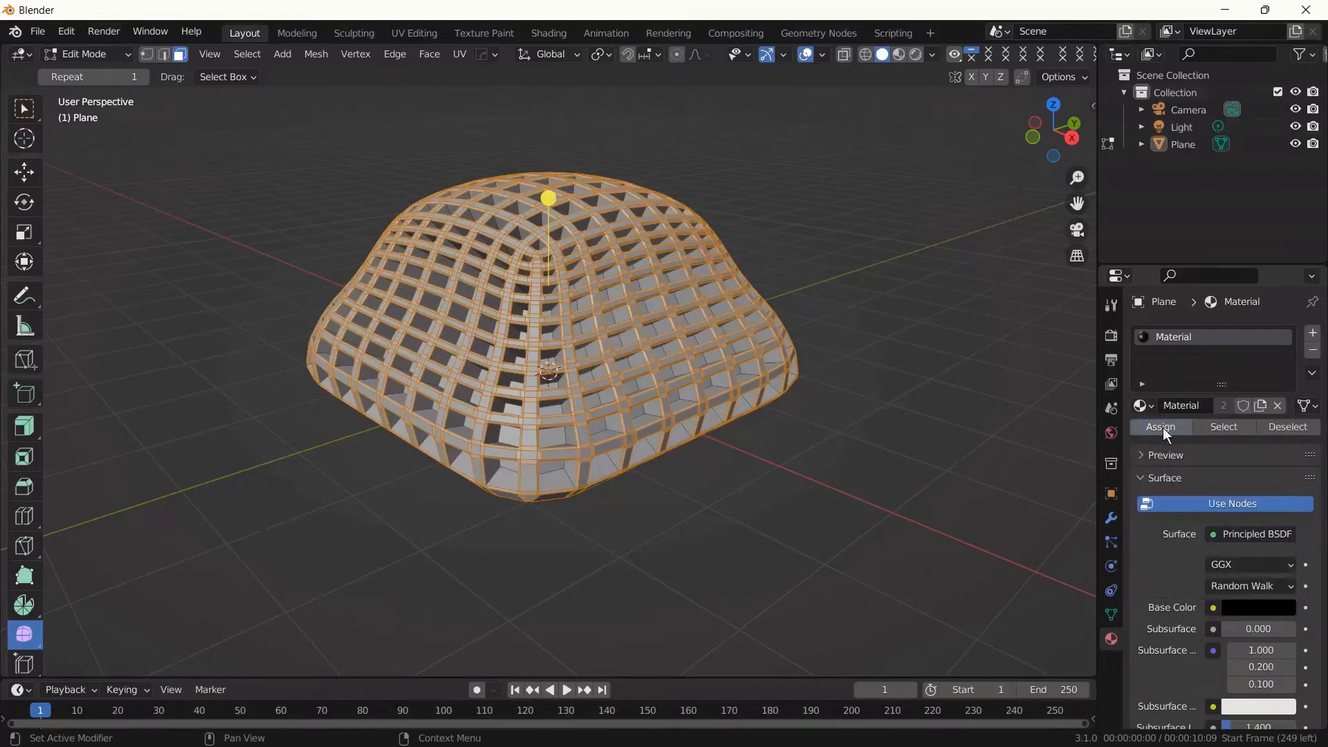
# Switch the viewport to rendered shading and undo the black material on the whole lattice.
pyautogui.click(916, 54)
pyautogui.moveTo(881, 222)
pyautogui.mouseDown(button='middle')
pyautogui.moveTo(785, 288)
pyautogui.moveTo(823, 305)
pyautogui.mouseUp(button='middle')
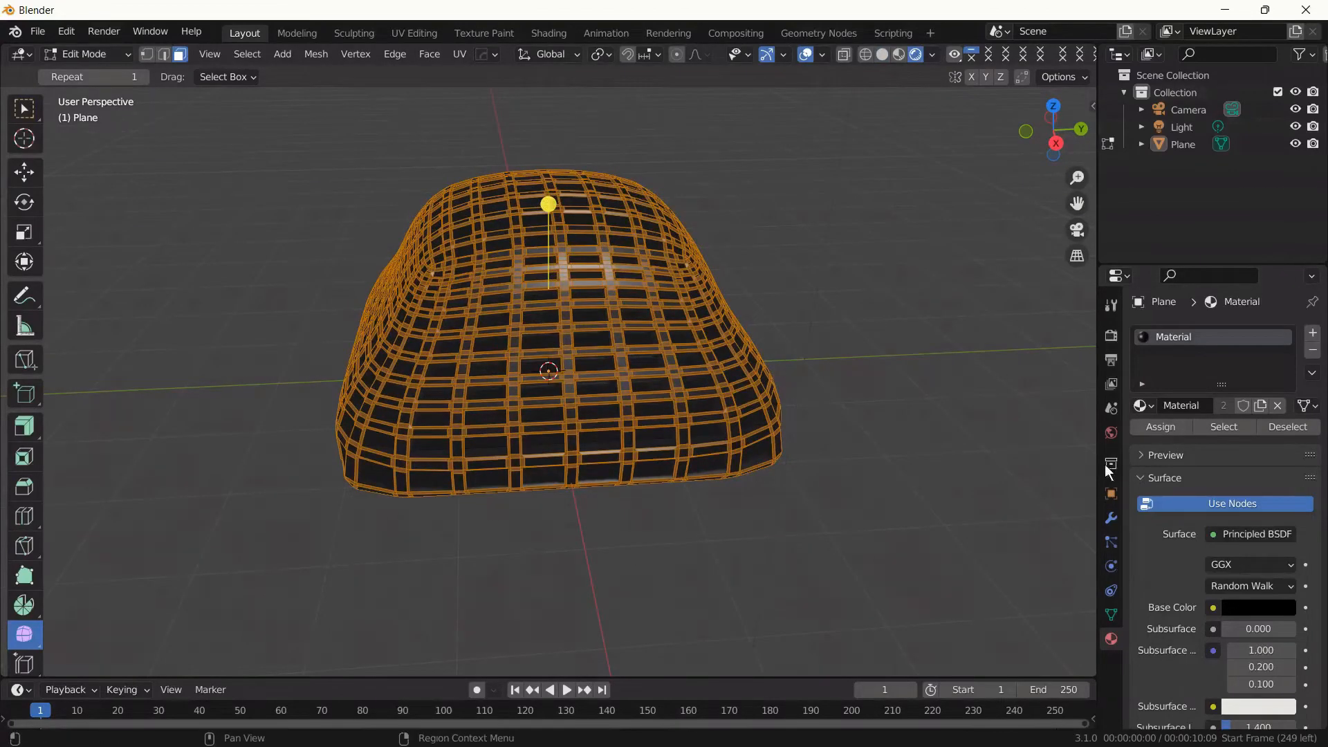
pyautogui.hotkey('ctrl', 'z')
pyautogui.hotkey('ctrl', 'z')
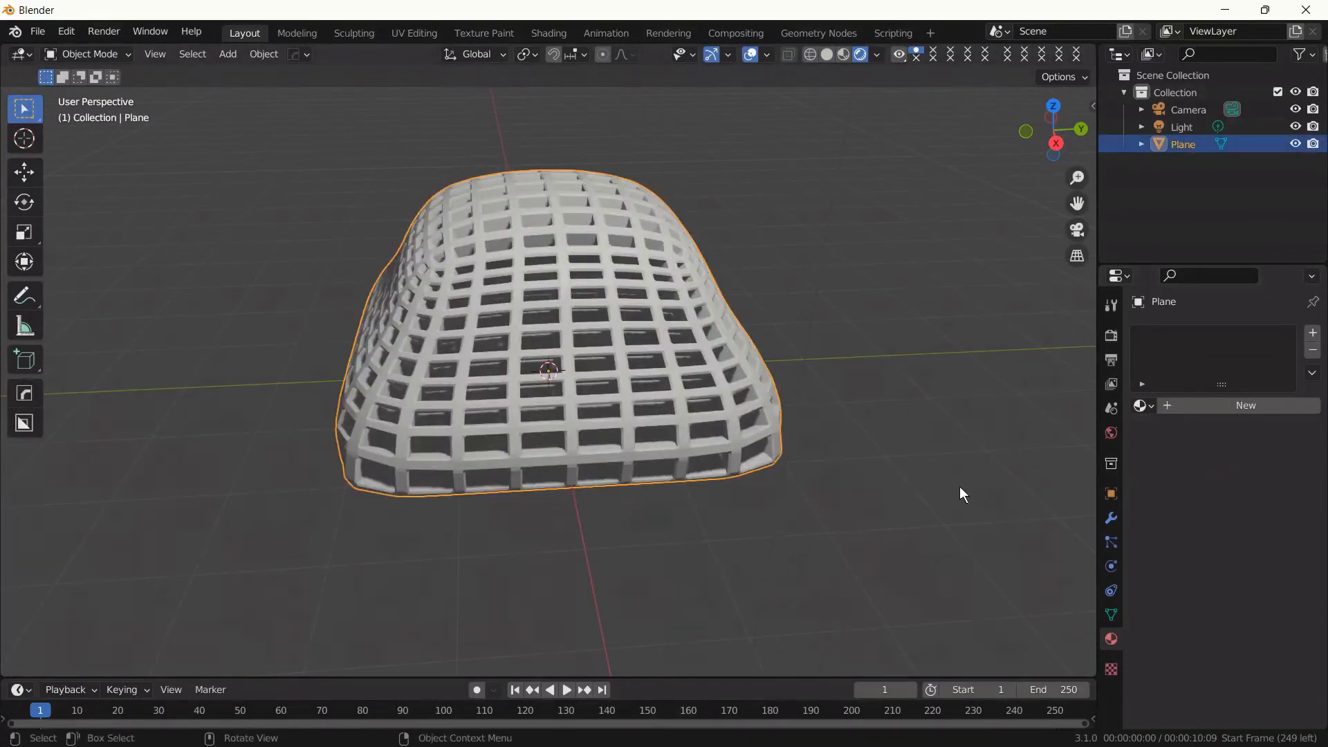
# Add two new materials to the lattice in separate slots, keeping the bevelled strips selected in Edit Mode.
pyautogui.press('Tab')
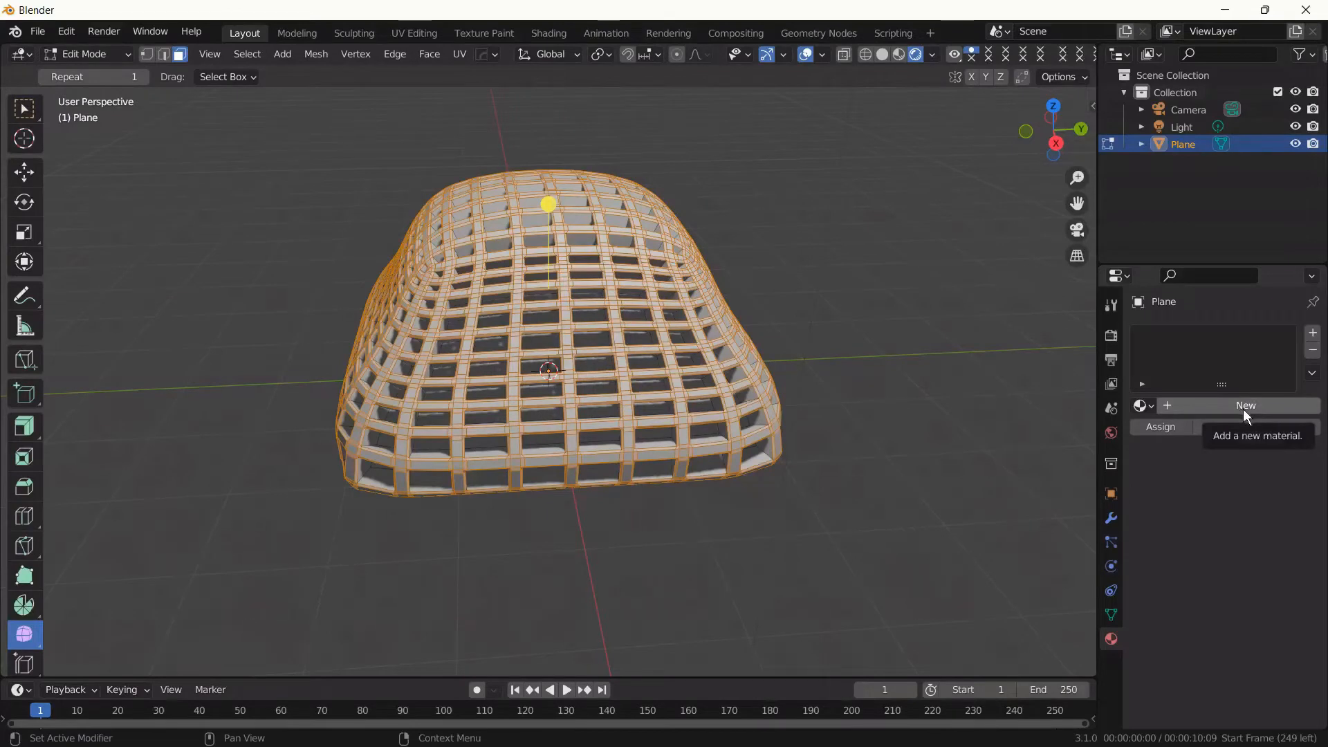
pyautogui.click(1249, 403)
pyautogui.click(1314, 334)
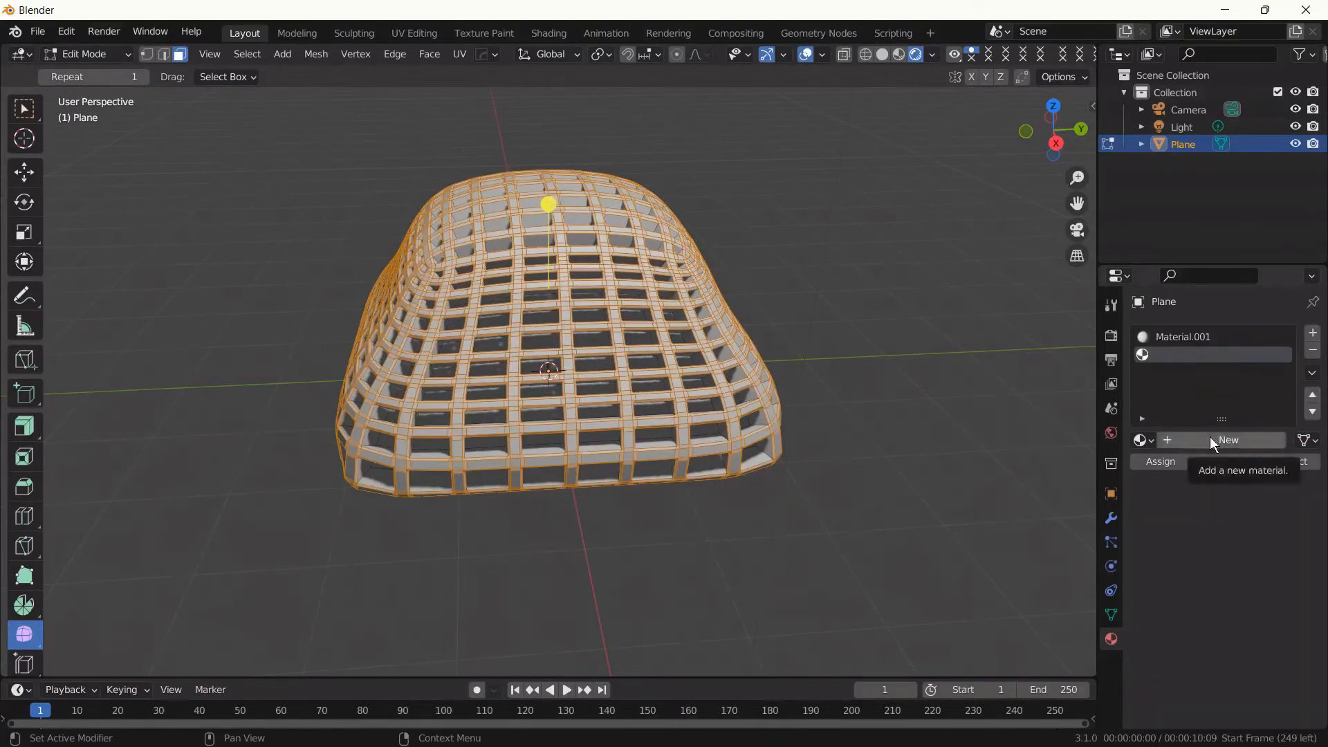
pyautogui.click(1225, 443)
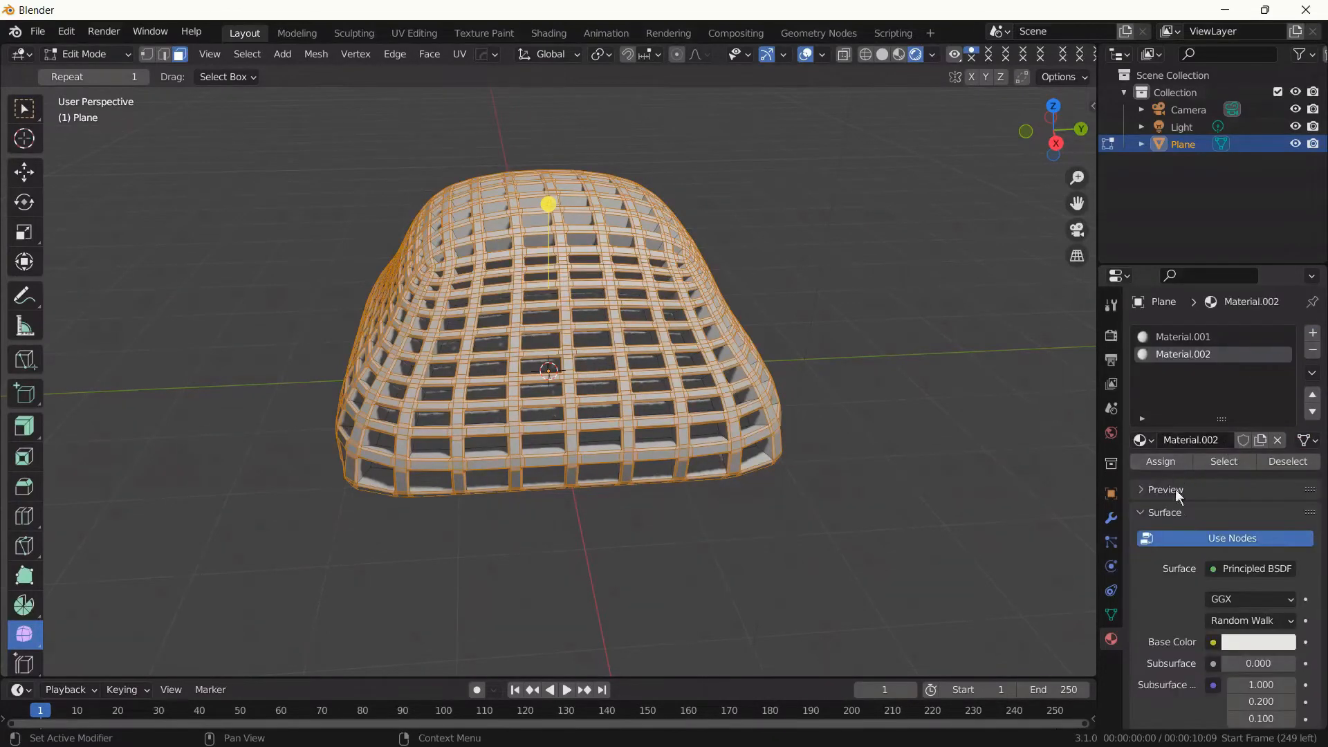
# Assign Material.002 to the selected bevelled strips, set its base color to black and return to Object Mode.
pyautogui.click(1146, 464)
pyautogui.click(1272, 642)
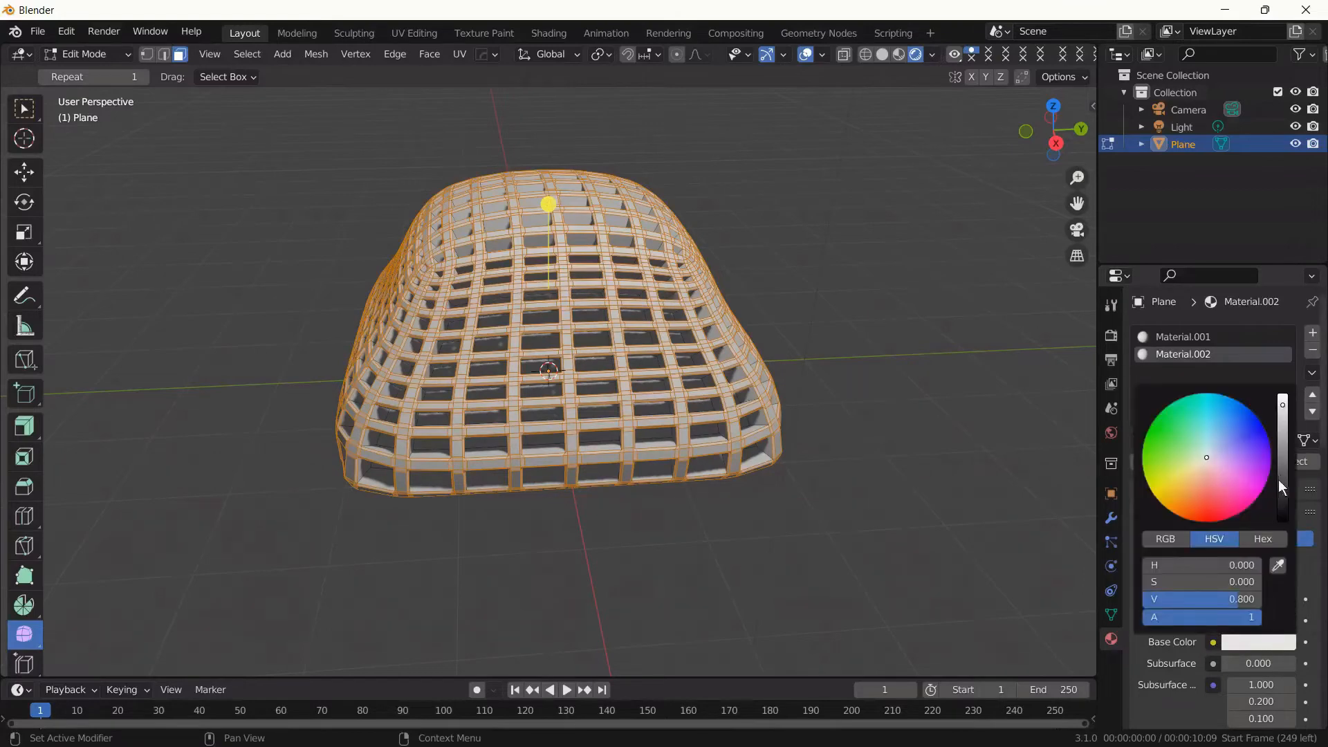
pyautogui.moveTo(1281, 453); pyautogui.dragTo(1281, 524)
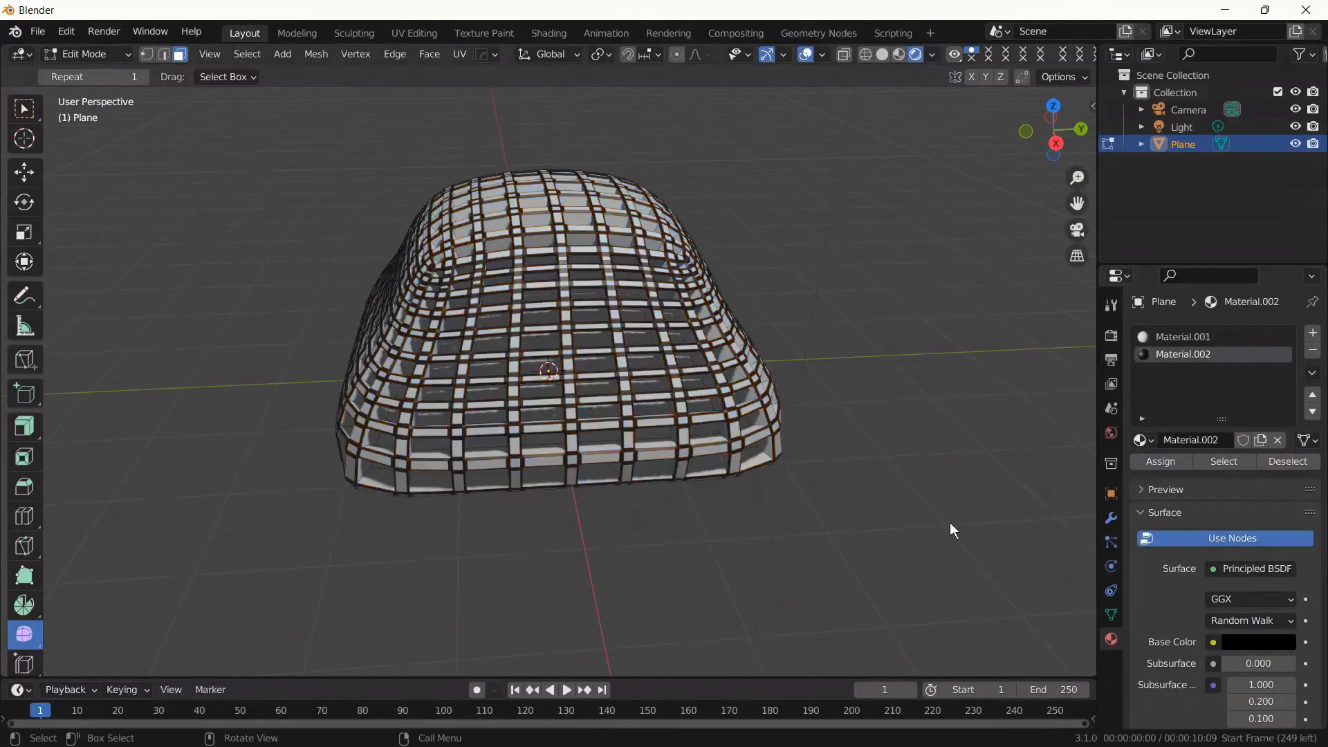
pyautogui.moveTo(948, 521); pyautogui.dragTo(242, 379, button='middle')
pyautogui.press('Tab')
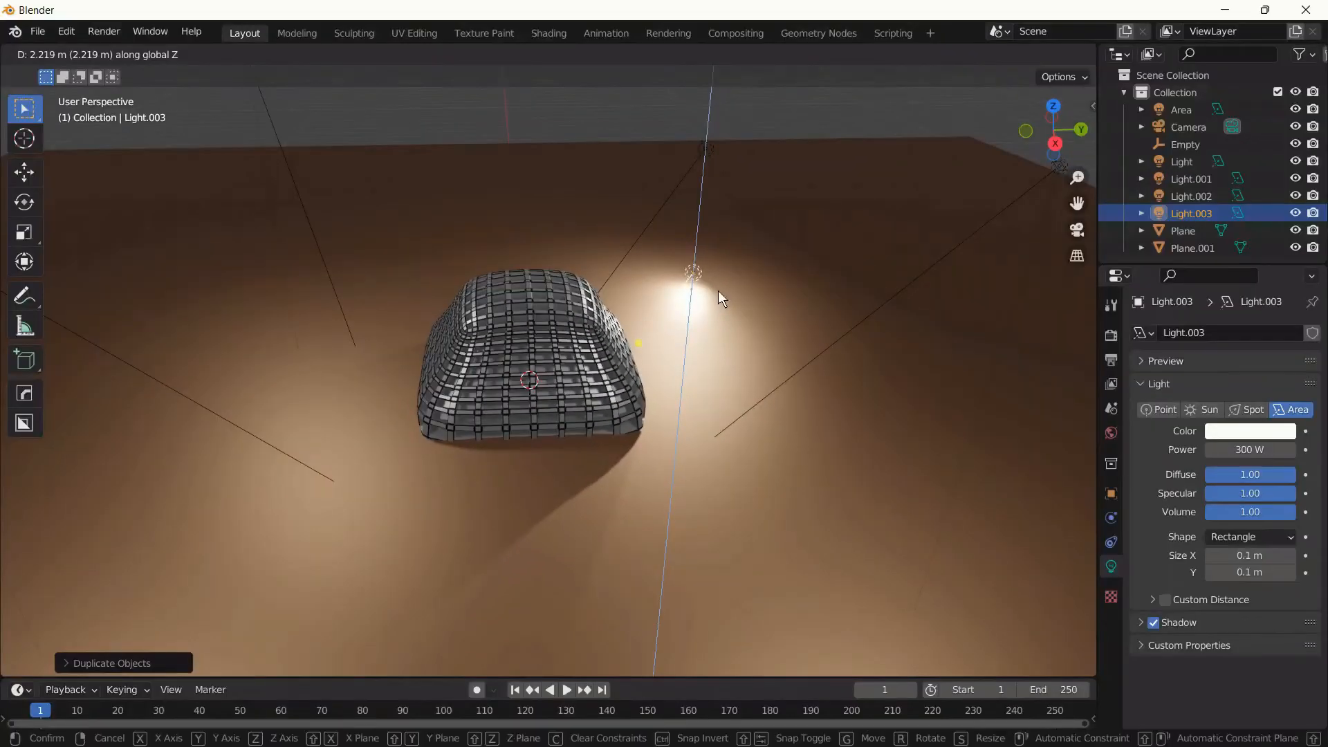
# Raise the duplicated area light, then shift it along Y and X to the dome.
pyautogui.click(719, 259)
pyautogui.press('g')
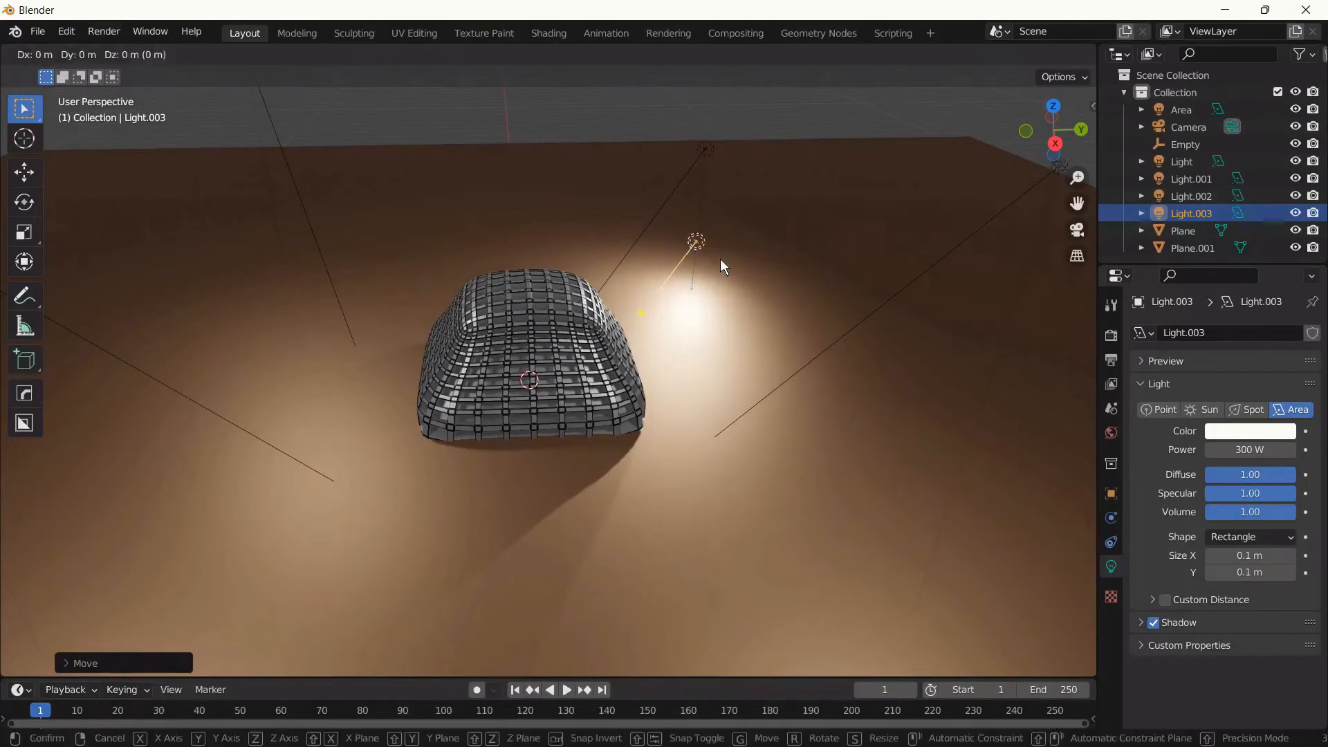
pyautogui.press('y')
pyautogui.click(554, 251)
pyautogui.press('g')
pyautogui.press('x')
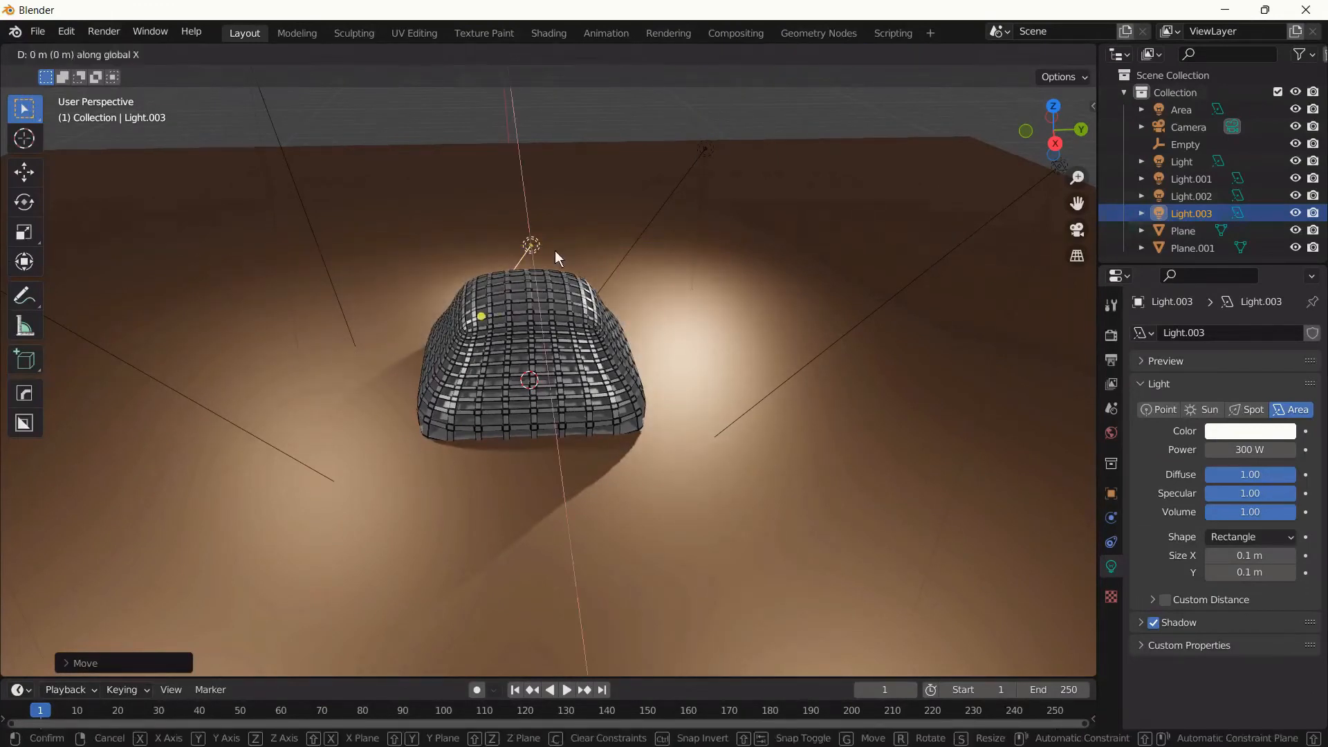
pyautogui.click(541, 334)
# Select the duplicated light Light.003 and clear its location to place it at the world origin.
pyautogui.moveTo(530, 436); pyautogui.dragTo(601, 332, button='middle')
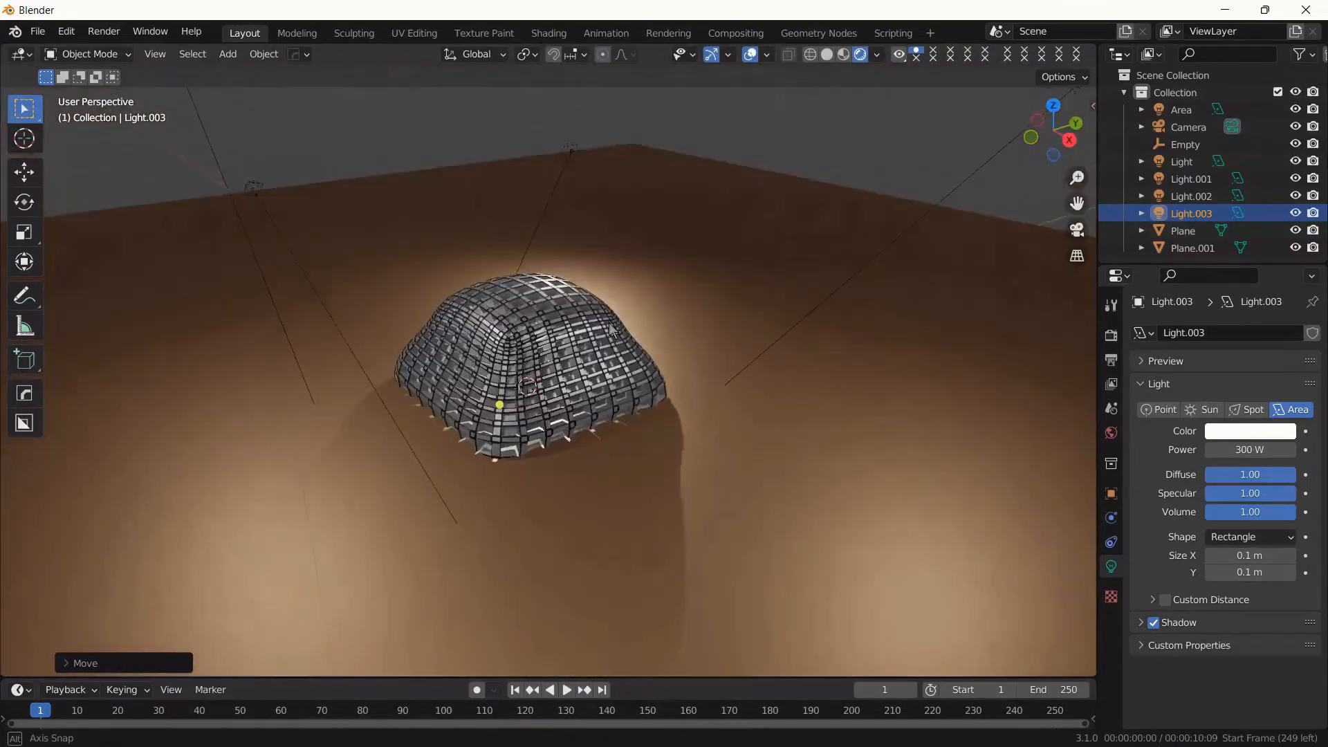
pyautogui.click(606, 328)
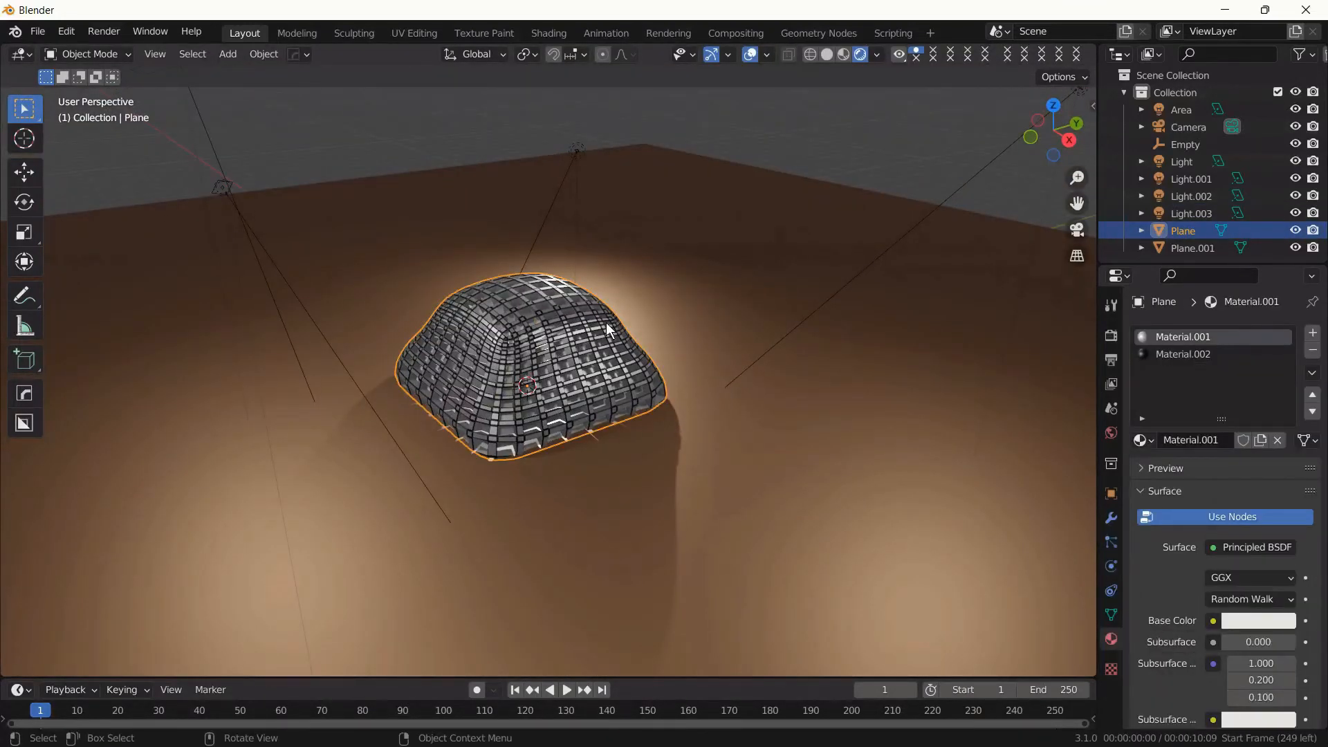
pyautogui.click(760, 351)
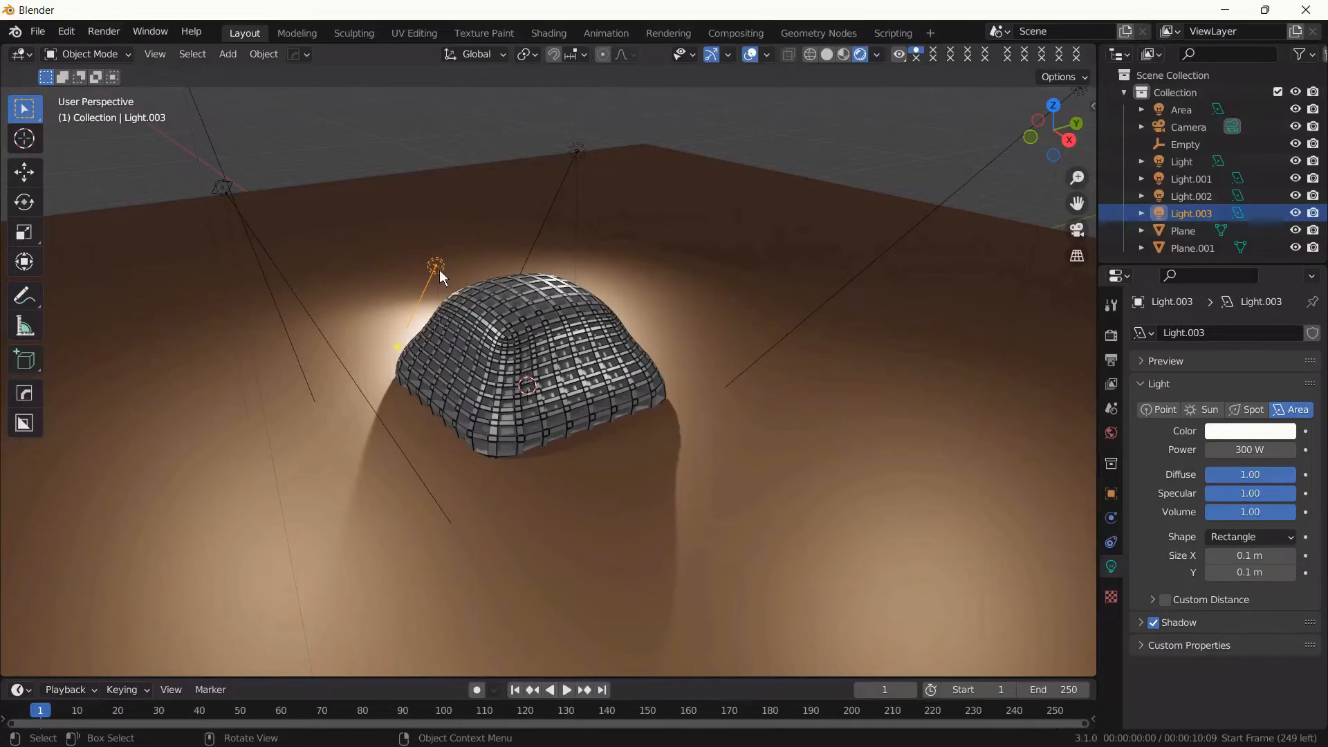
pyautogui.hotkey('alt', 'g')
pyautogui.press('g')
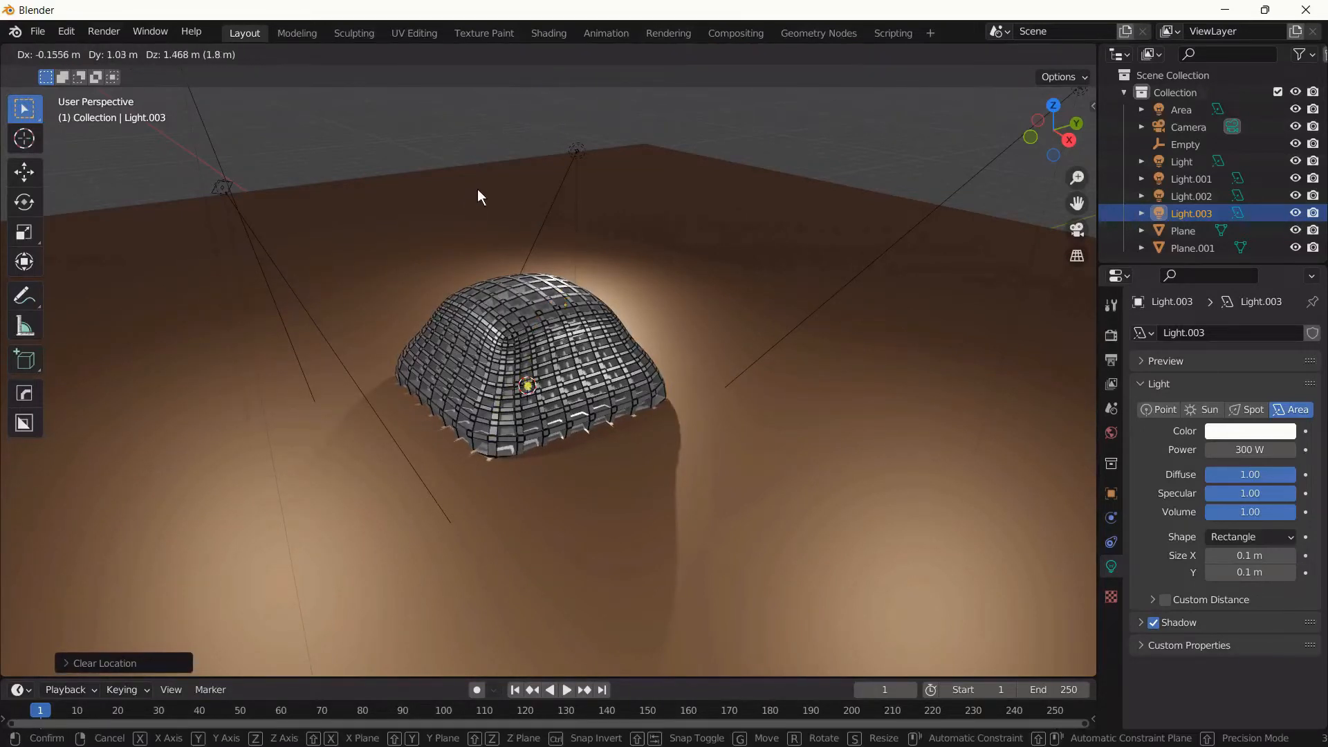
pyautogui.click(480, 240)
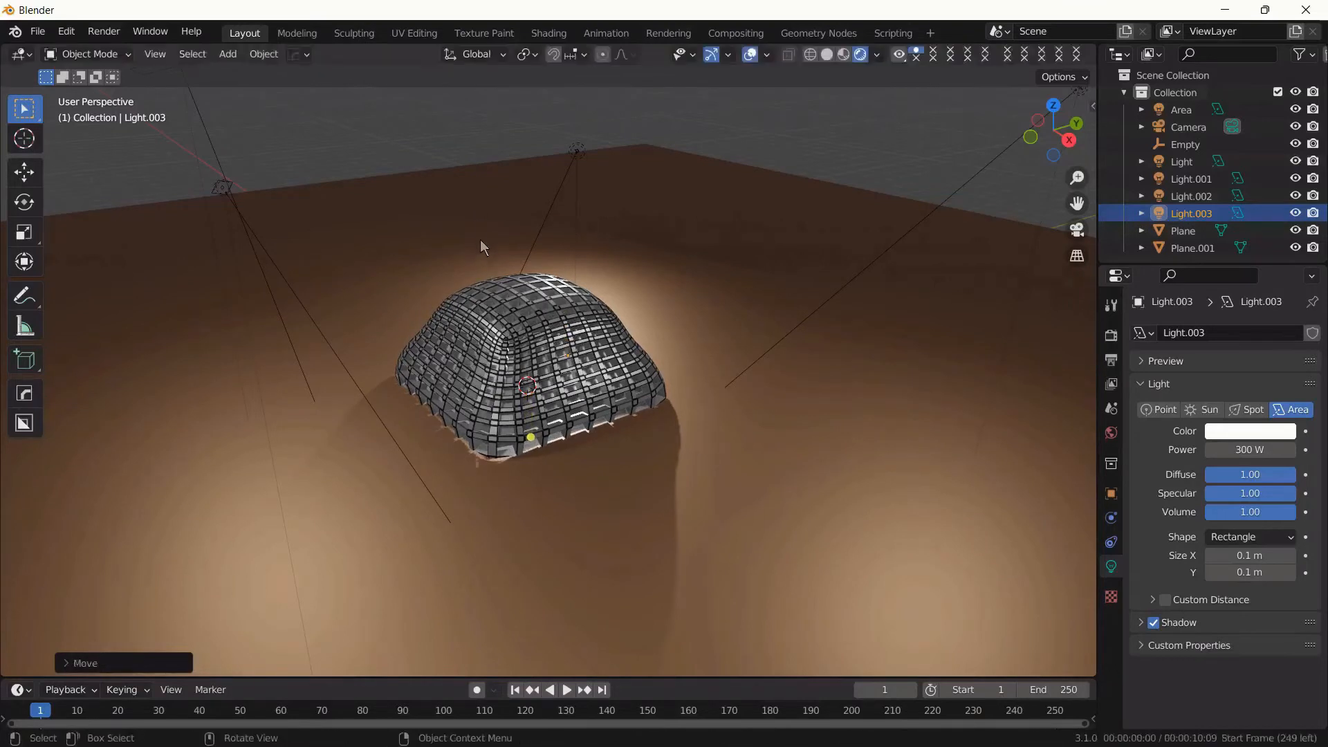
pyautogui.hotkey('ctrl', 'z')
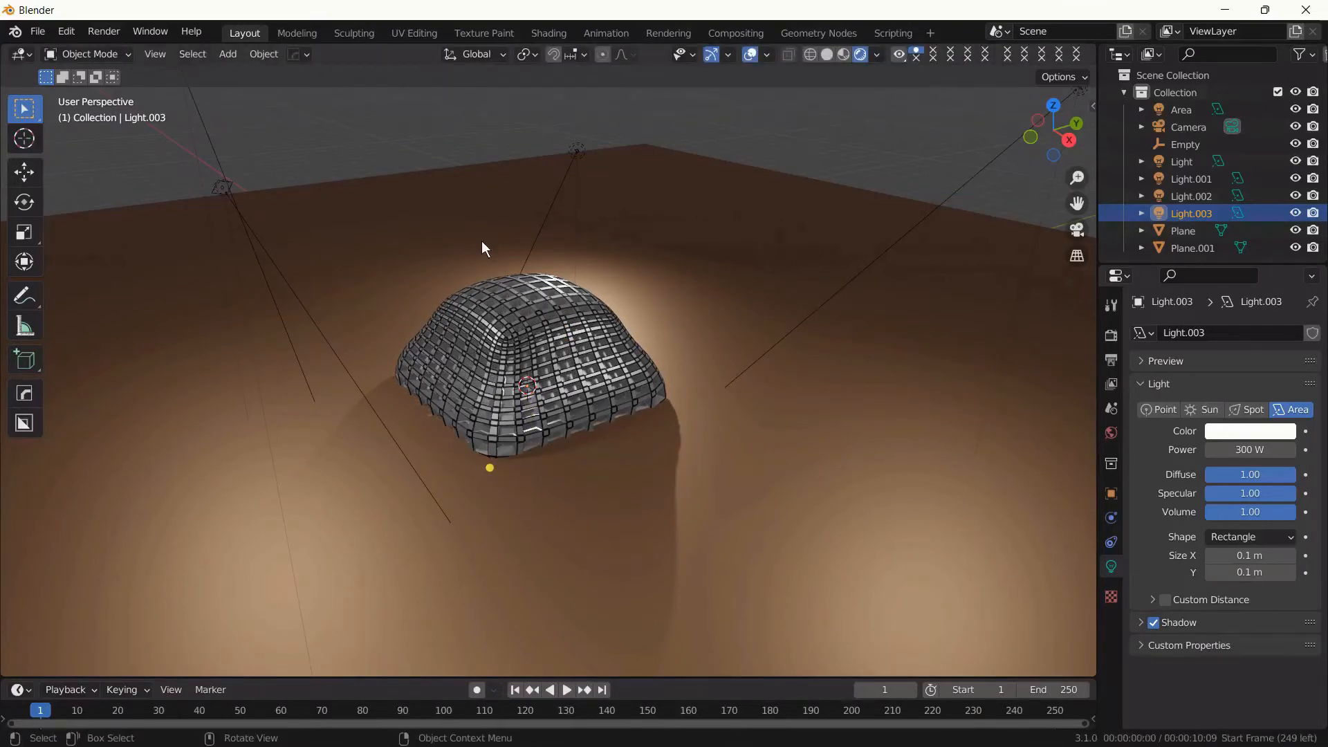
# Raise the light inside the dome by about 0.65 m along Z.
pyautogui.press('g')
pyautogui.press('z')
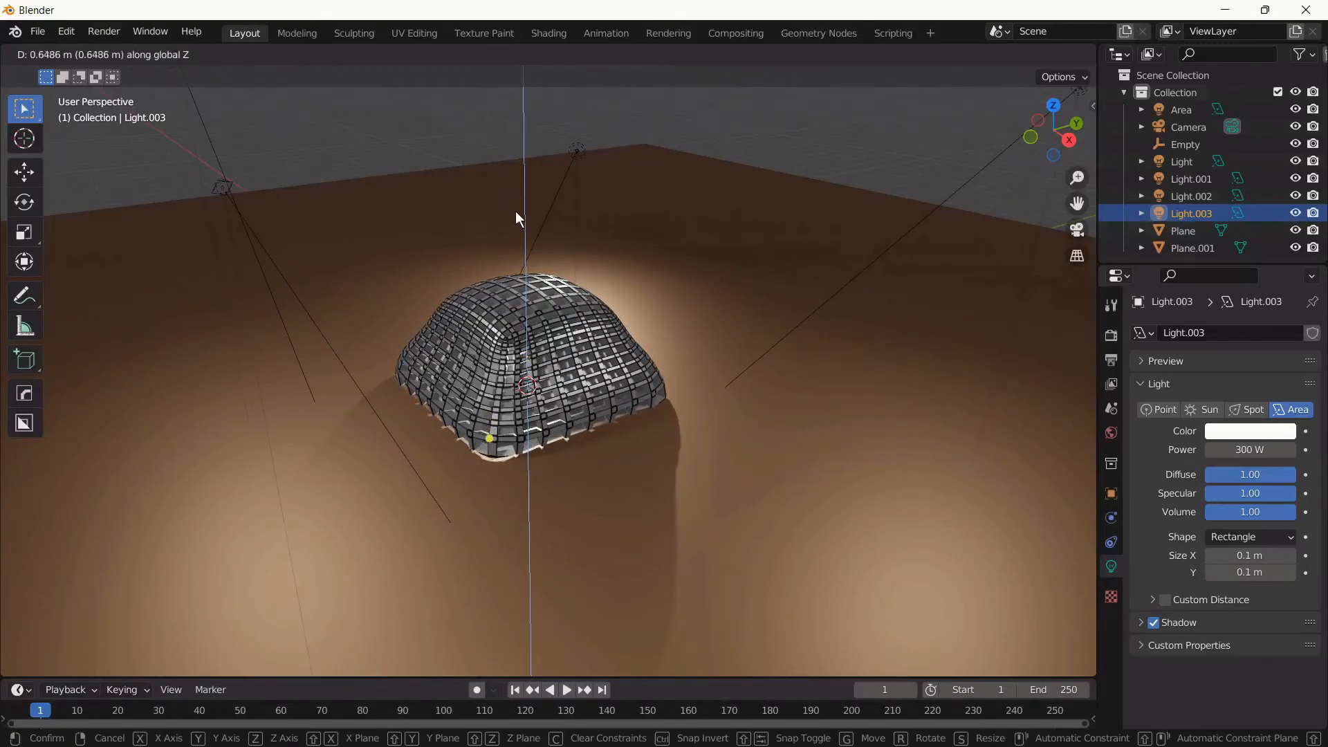
pyautogui.click(516, 211)
# Set the inner light's power to 1000 W and change its type to Point.
pyautogui.moveTo(1266, 450); pyautogui.dragTo(610, 483)
pyautogui.click(1248, 449)
pyautogui.write('1')
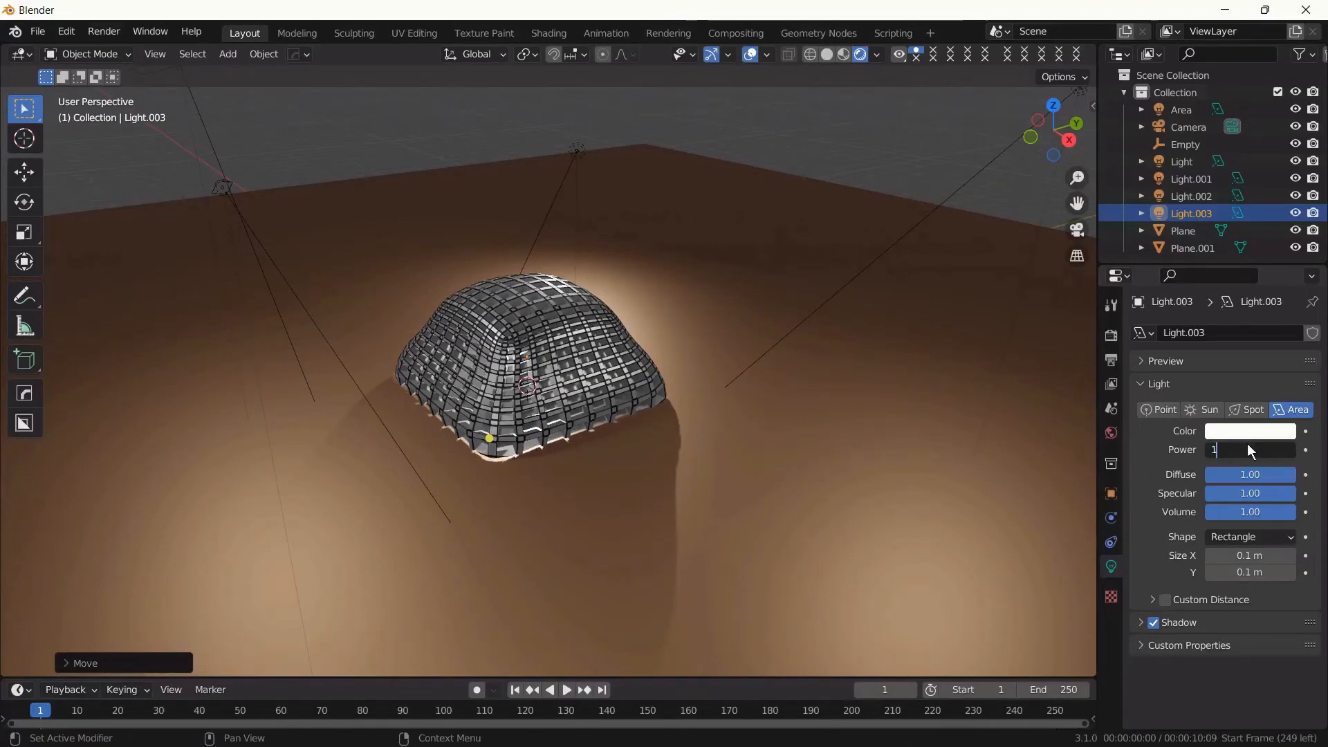
pyautogui.write('000')
pyautogui.press('Return')
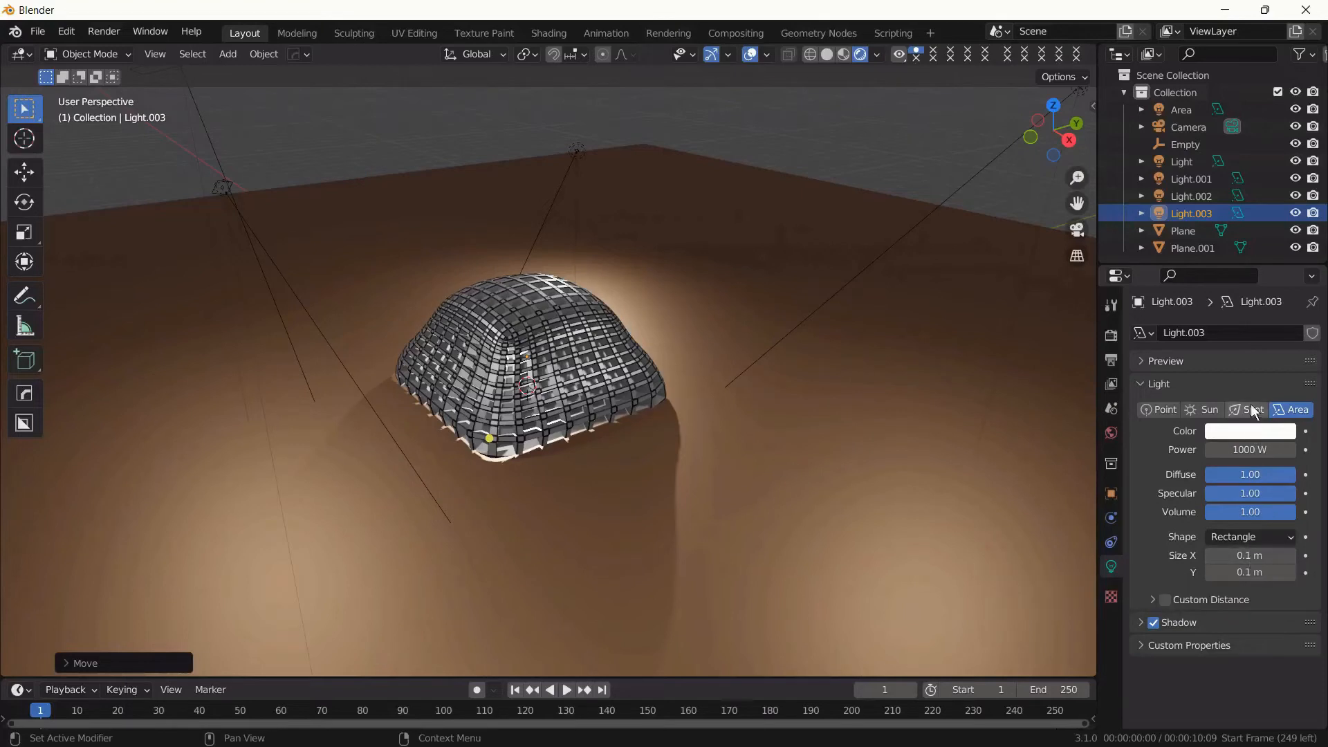
pyautogui.click(1155, 411)
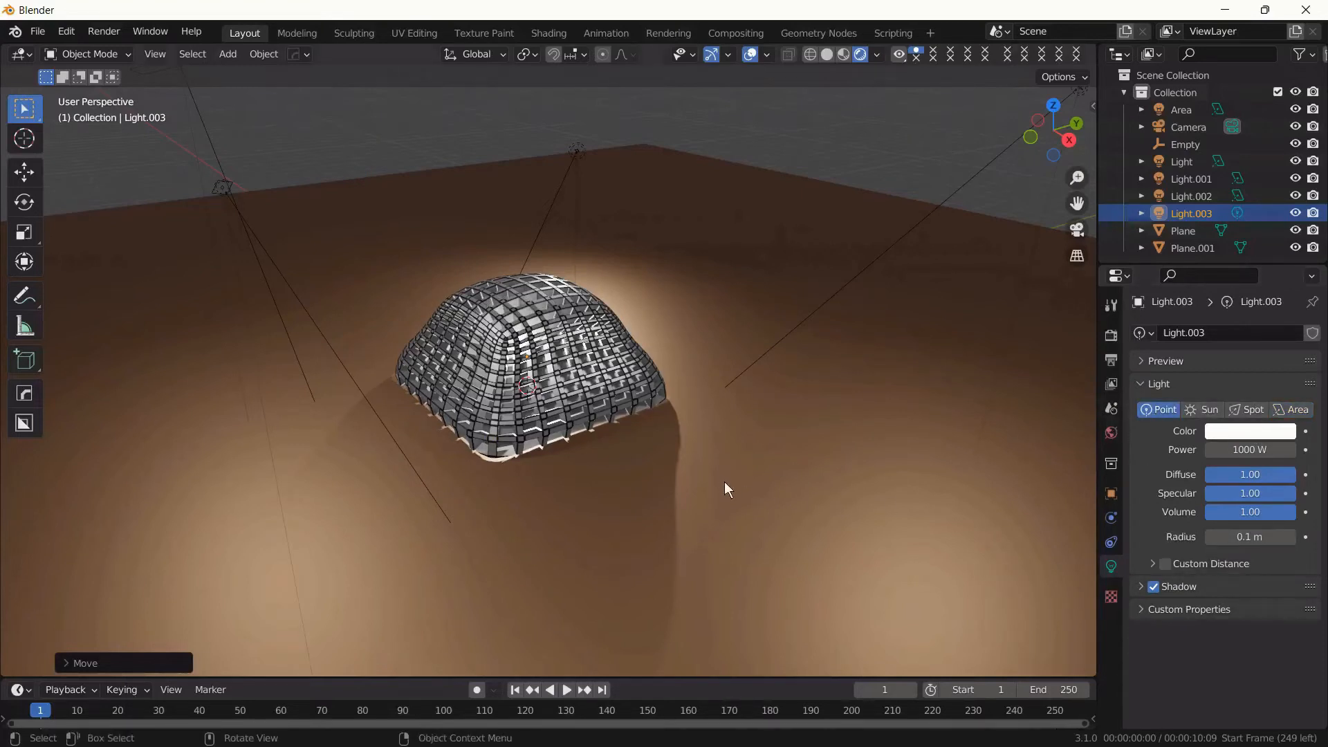
# Raise the point light slightly along Z inside the dome.
pyautogui.press('g')
pyautogui.press('z')
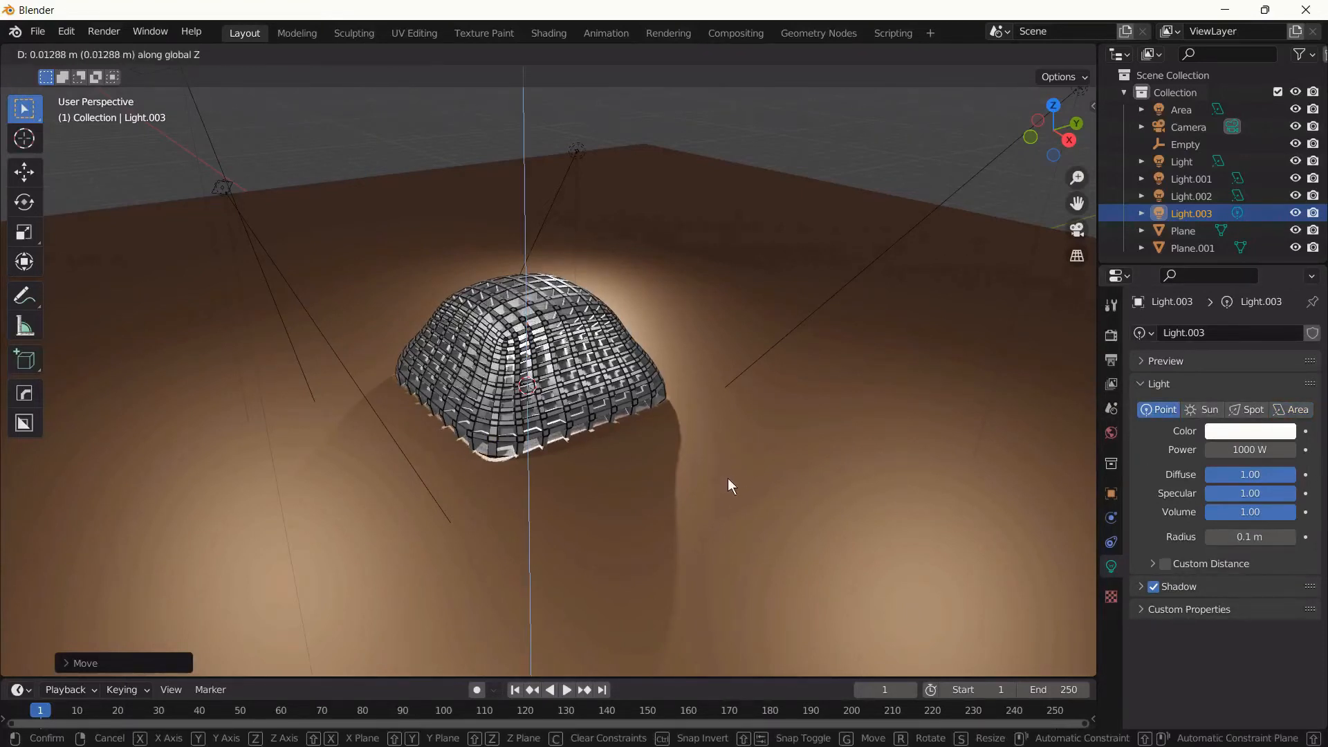
pyautogui.click(749, 474)
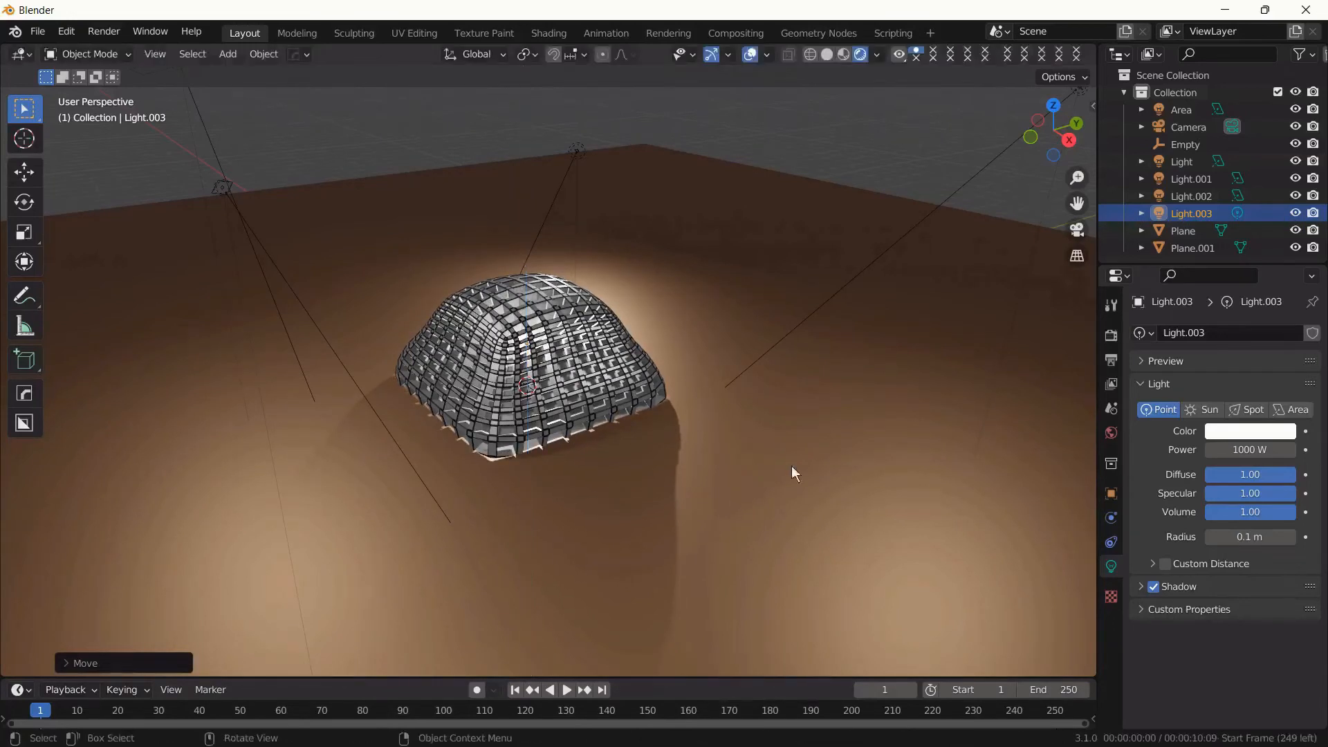
# Set the inner point light's color to pure blue with hue 0.667, saturation 1 and value 1.
pyautogui.click(1233, 431)
pyautogui.moveTo(1264, 267)
pyautogui.mouseDown()
pyautogui.moveTo(1234, 232)
pyautogui.moveTo(1265, 240)
pyautogui.mouseUp()
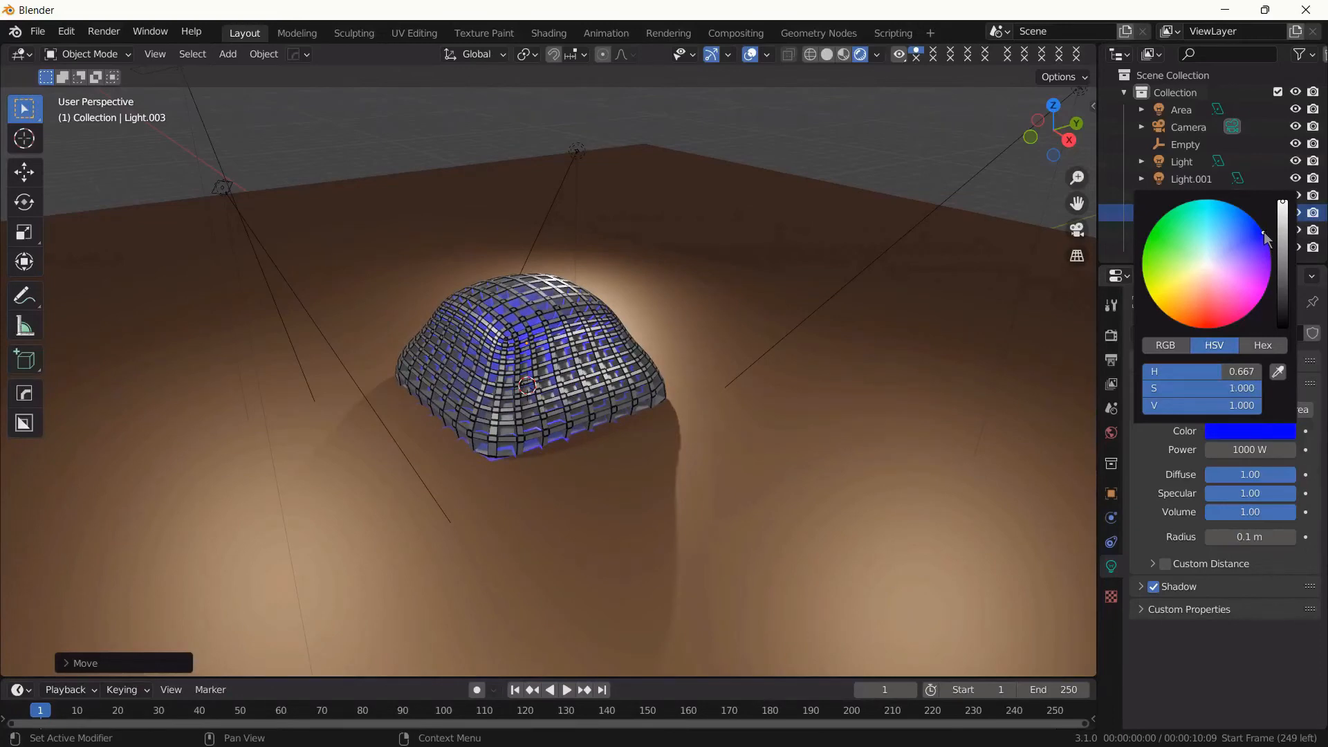
pyautogui.moveTo(876, 392); pyautogui.dragTo(696, 459, button='middle')
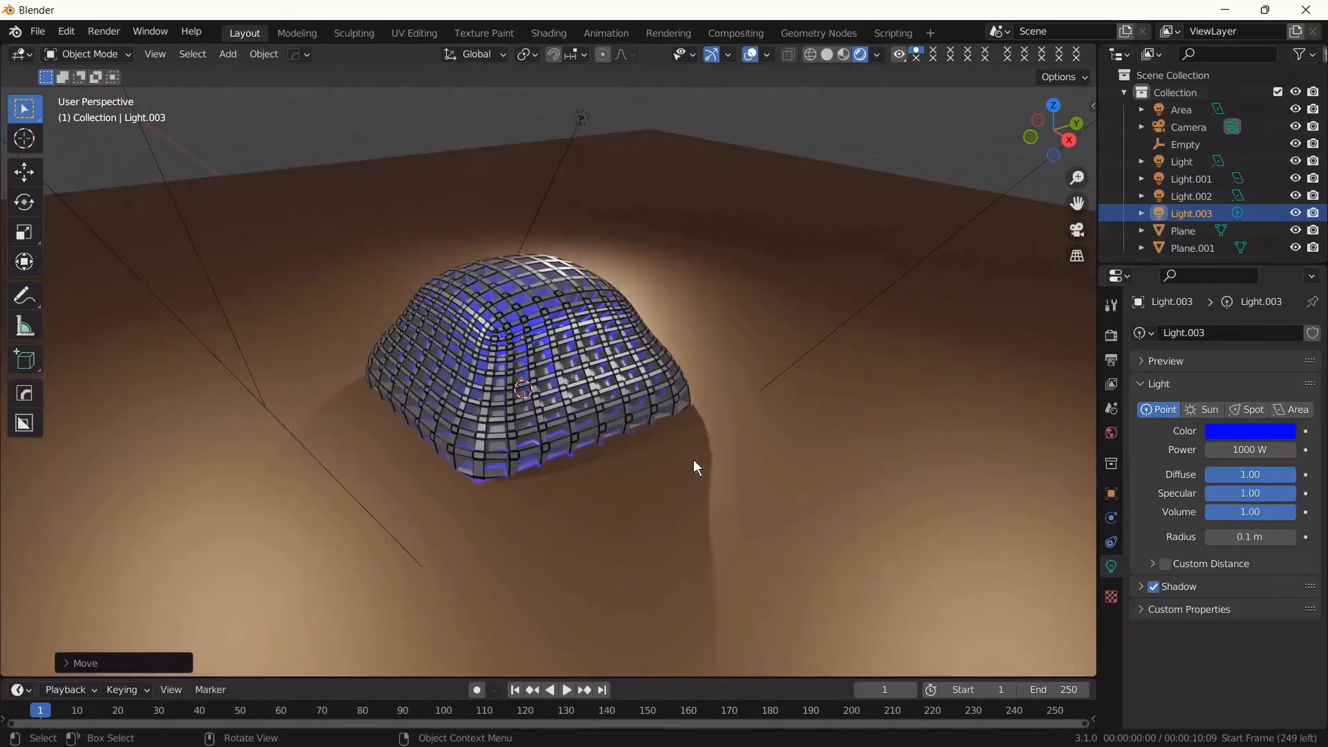
# Look through the camera and enlarge the blue point light's radius to 2.47 m.
pyautogui.press('KP_0')
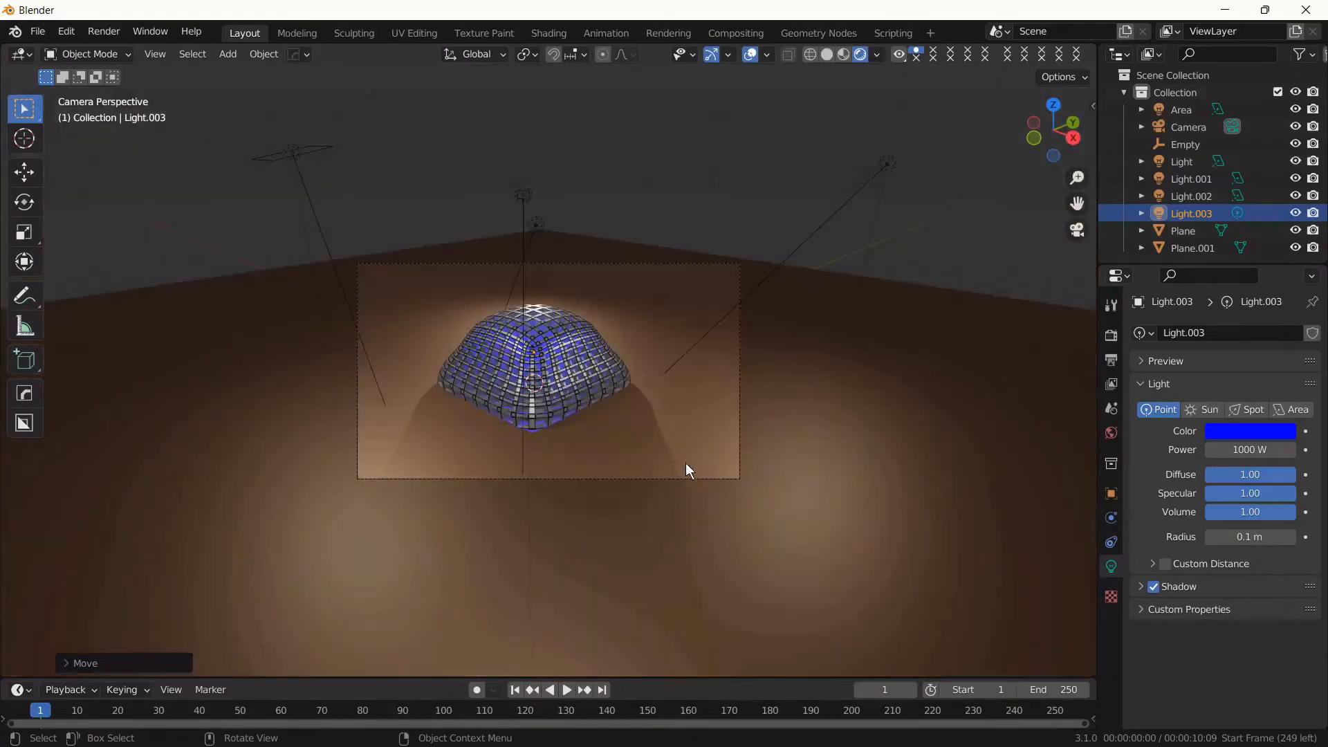
pyautogui.scroll(4, 686, 462)
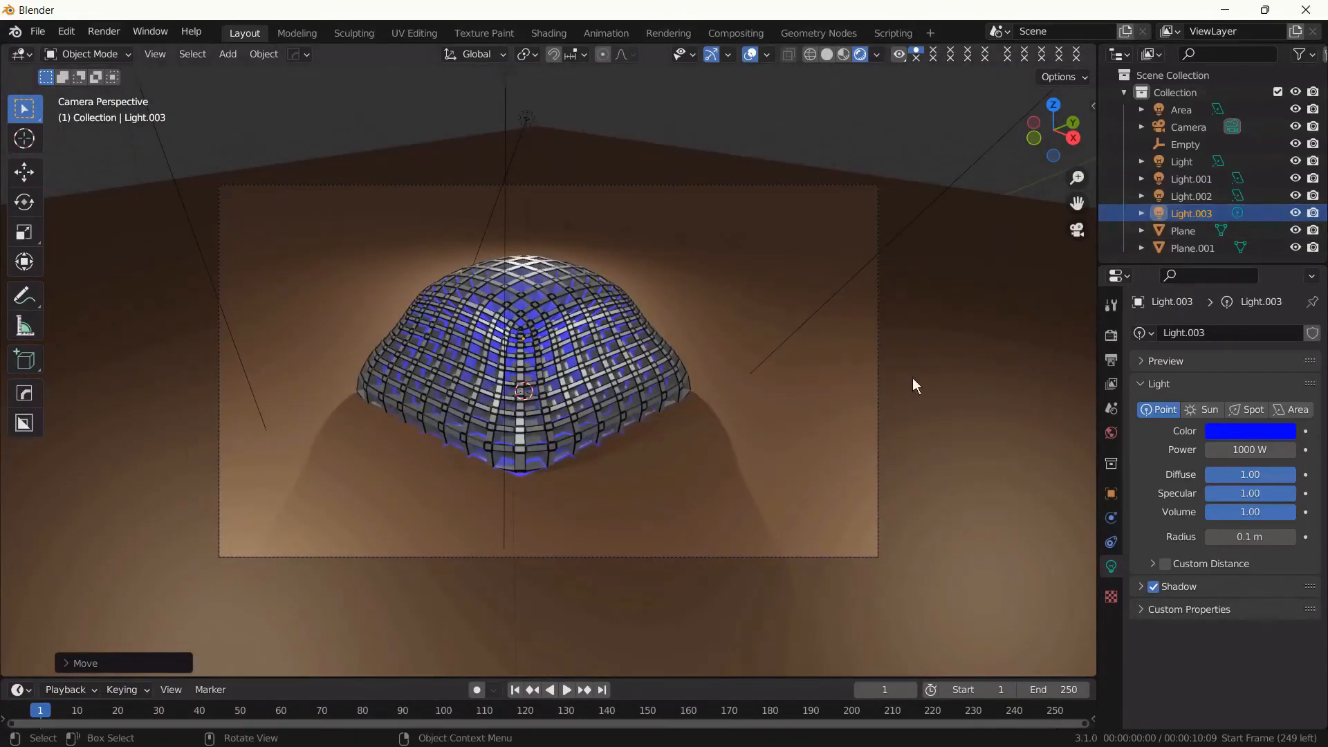
pyautogui.moveTo(1229, 527); pyautogui.dragTo(84, 544)
pyautogui.click(973, 139)
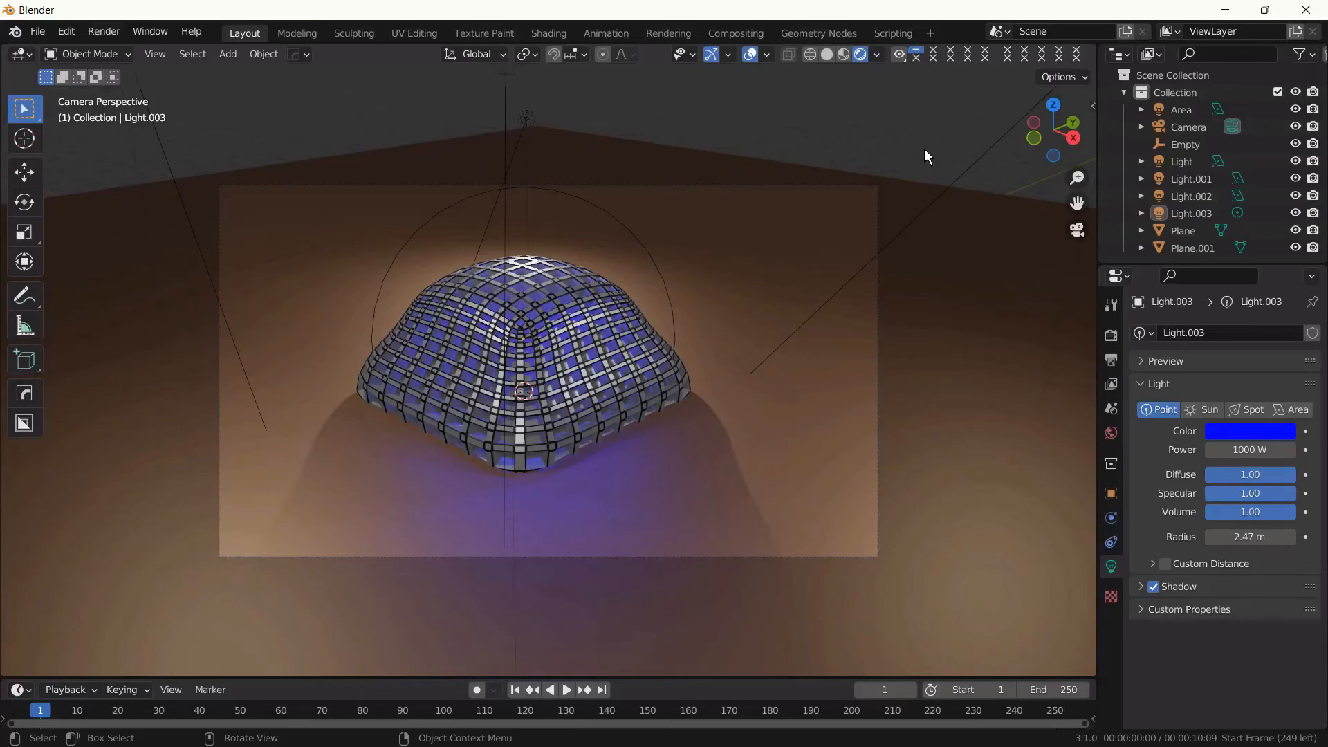
# Set the roughness of the floor plane's material to 0.436.
pyautogui.click(952, 351)
pyautogui.scroll(-2, 1176, 653)
pyautogui.scroll(-3, 1175, 653)
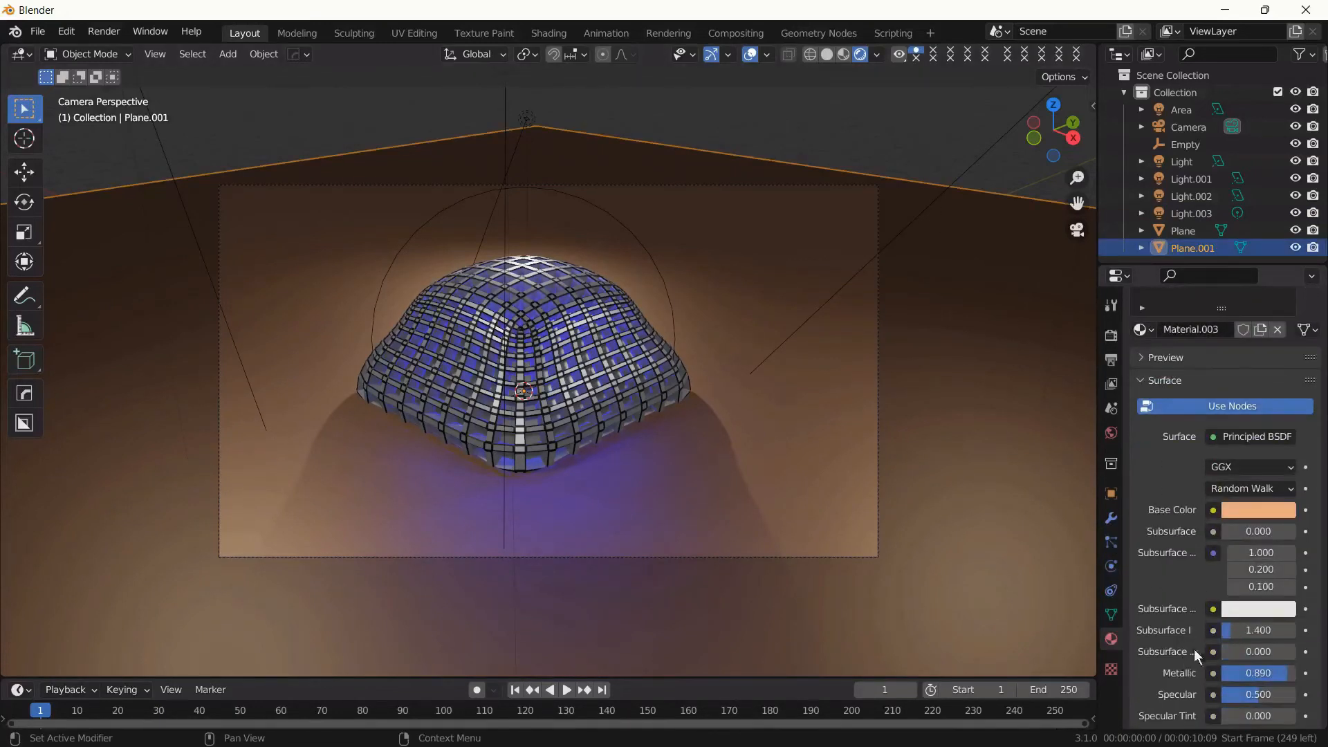
pyautogui.moveTo(1264, 721)
pyautogui.mouseDown()
pyautogui.moveTo(1216, 705)
pyautogui.moveTo(1254, 697)
pyautogui.mouseUp()
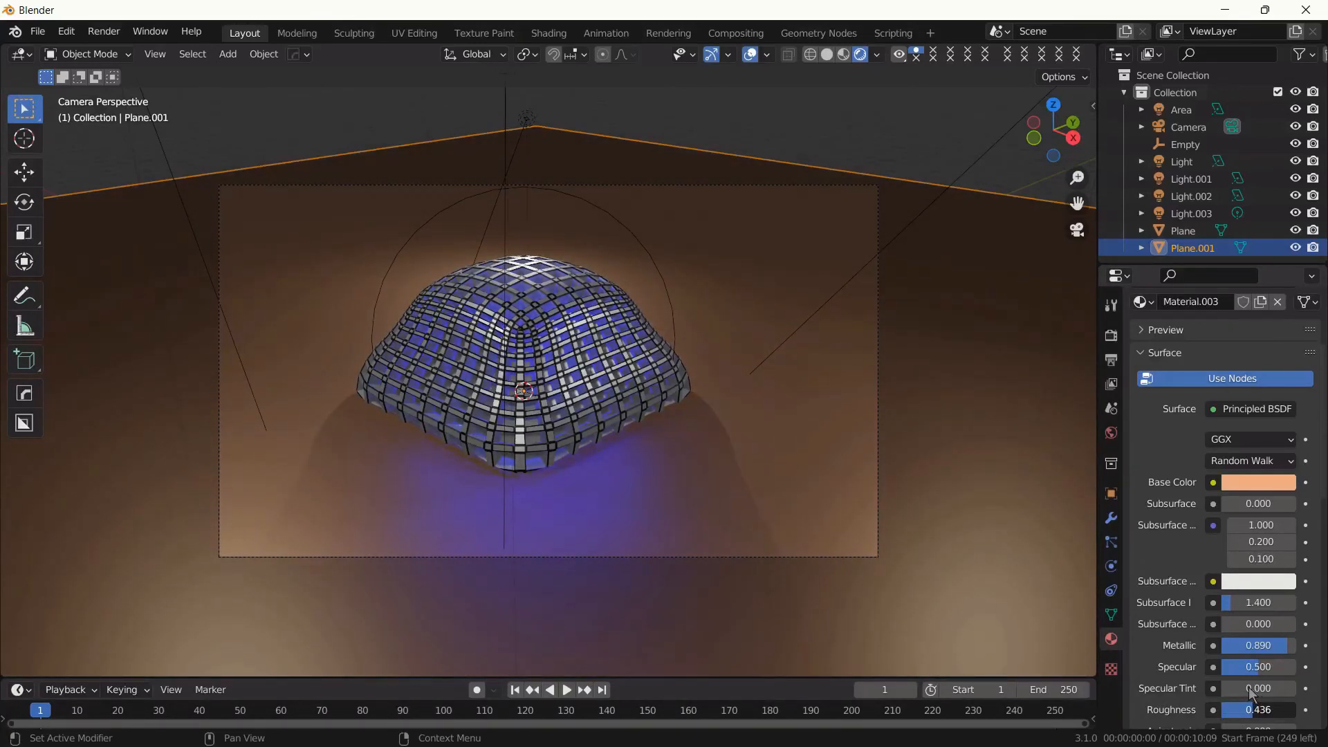
pyautogui.scroll(-2, 869, 420)
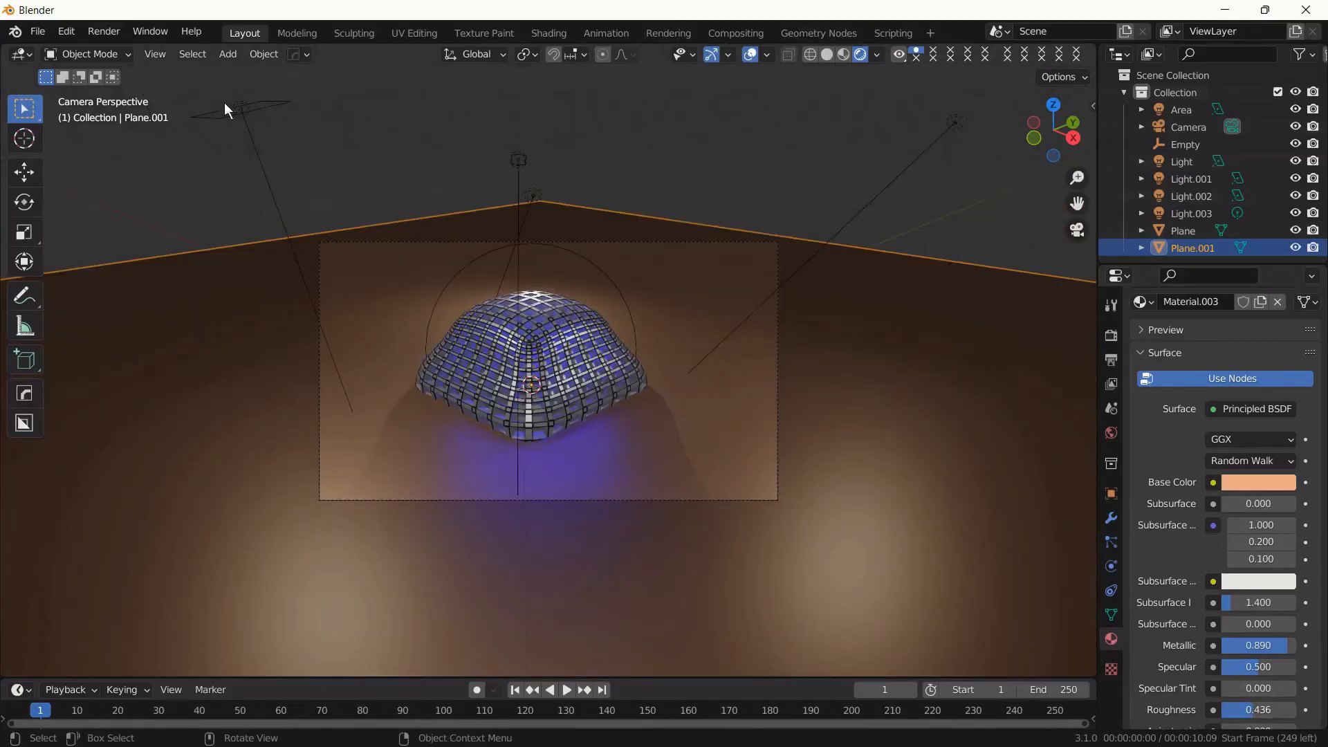
pyautogui.moveTo(224, 102); pyautogui.dragTo(968, 210)
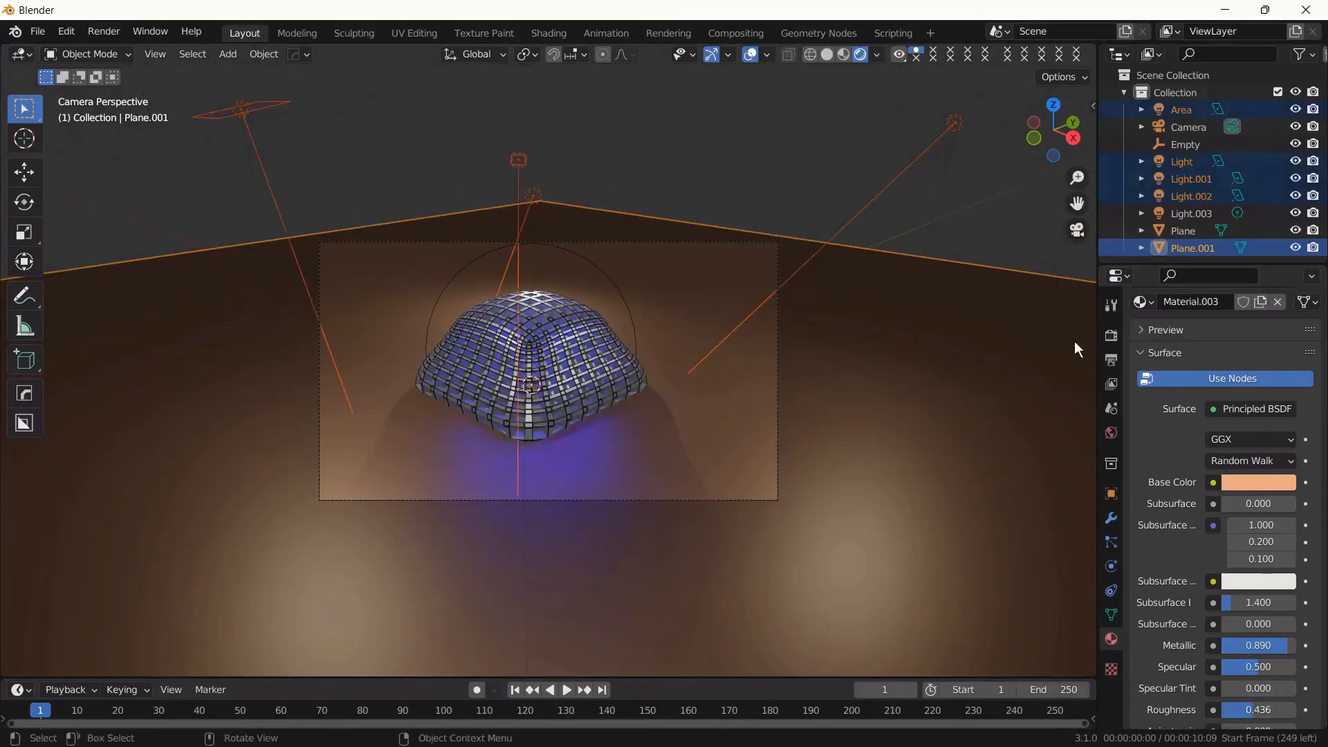
pyautogui.click(715, 151)
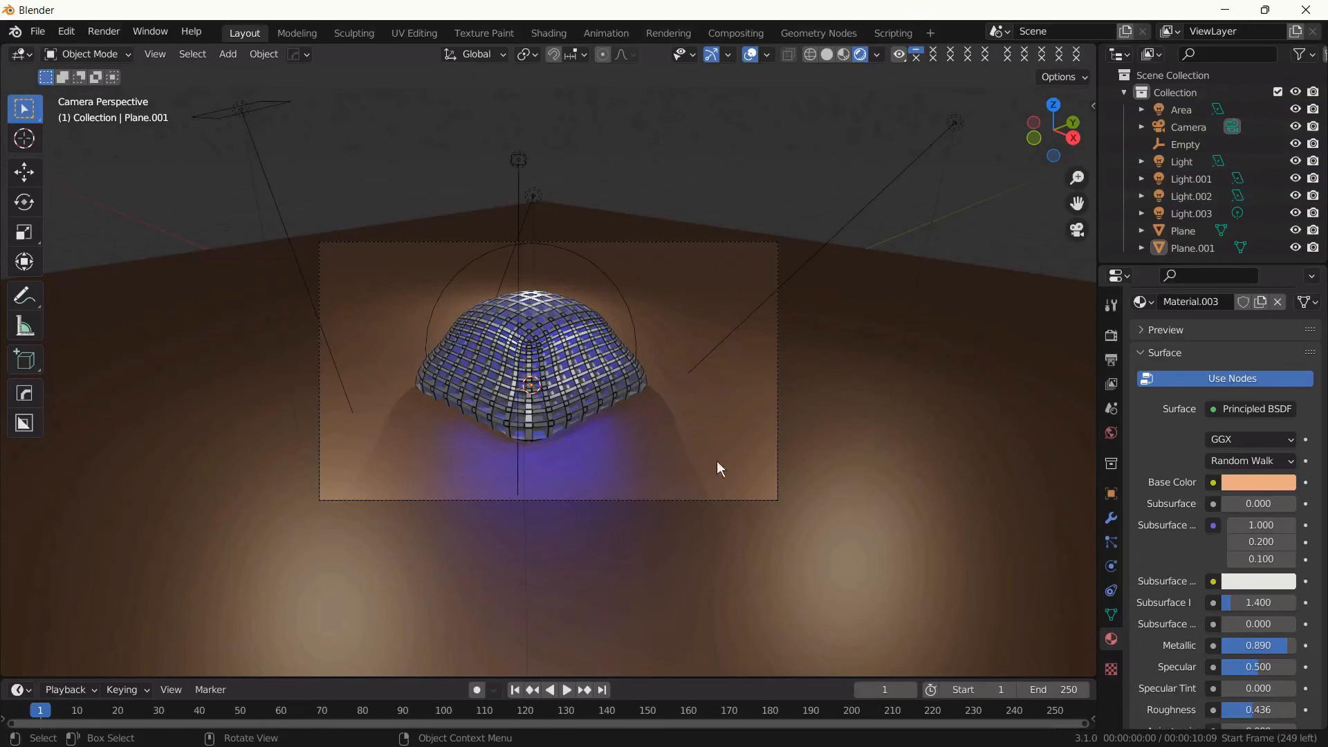
# Darken the floor plane's base color to a value of 0.532.
pyautogui.click(852, 485)
pyautogui.click(1246, 482)
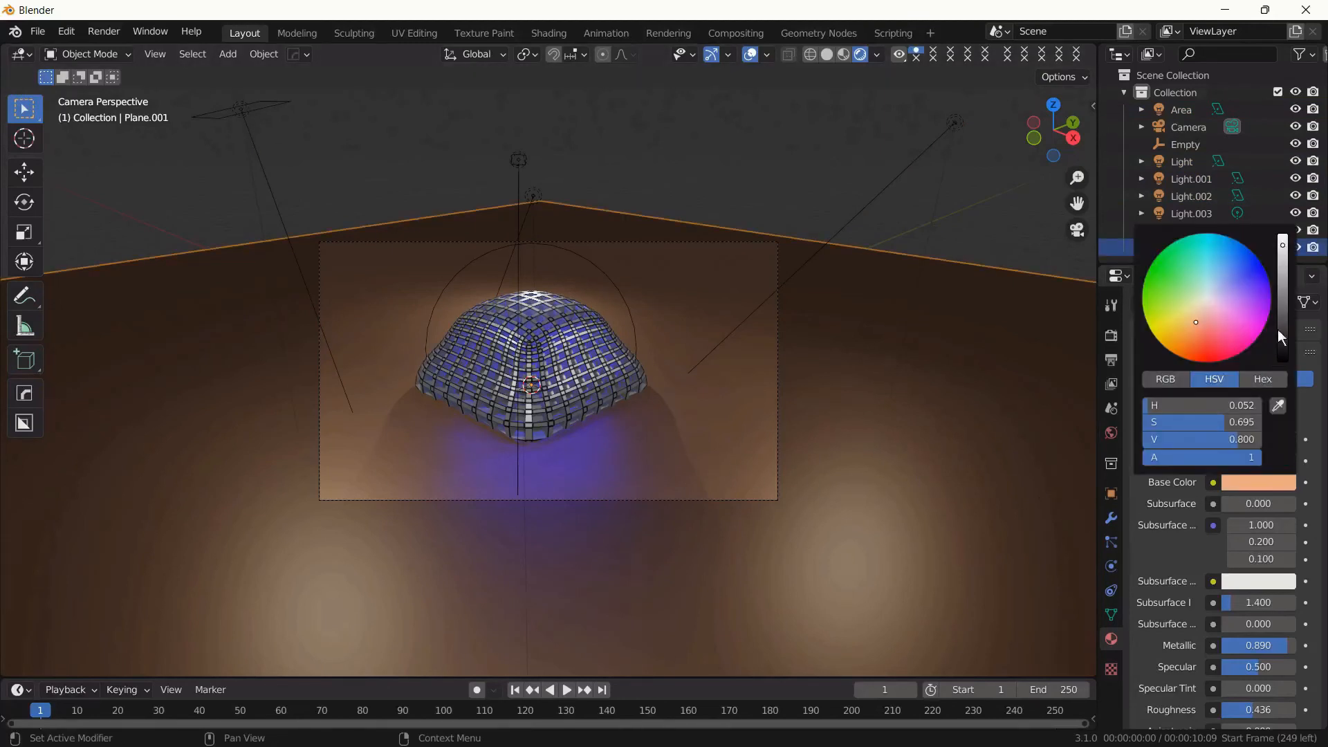
pyautogui.scroll(-3, 1266, 339)
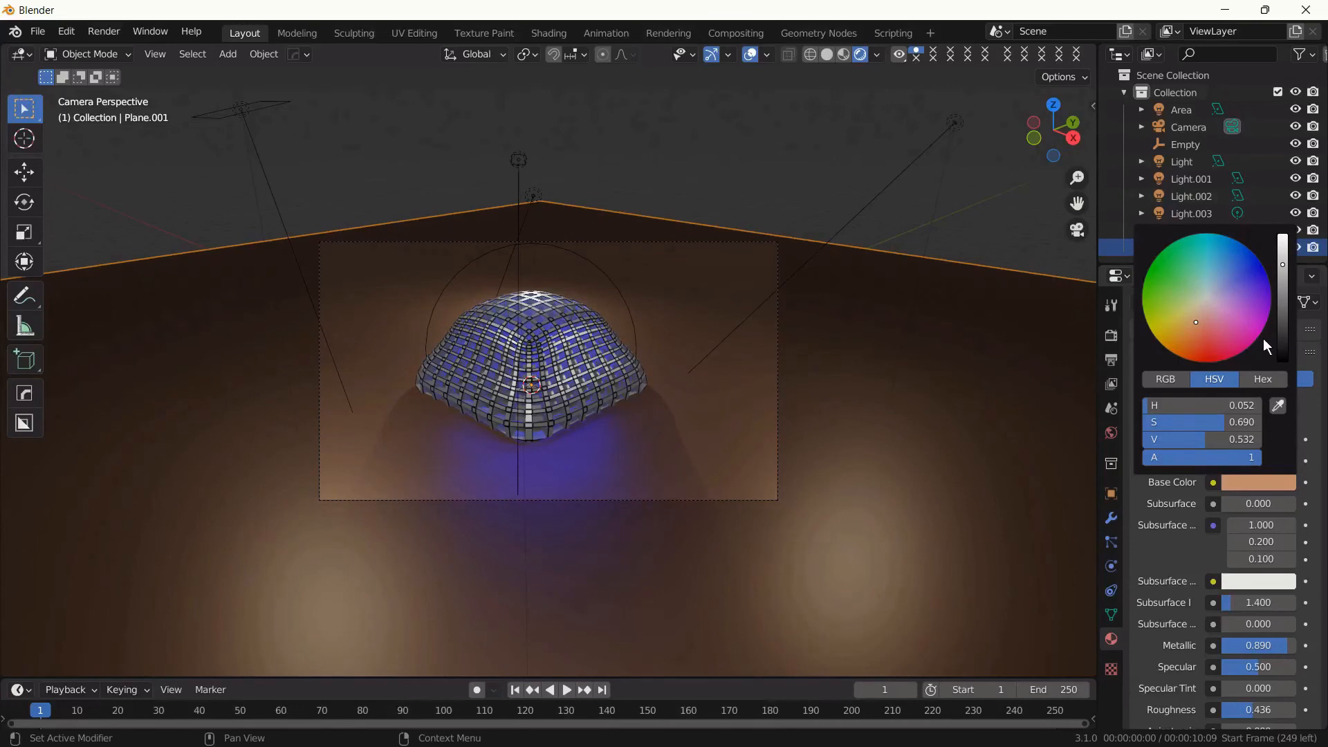
# Set the power of the area light Light.001 above the dome to 100 W.
pyautogui.scroll(2, 576, 339)
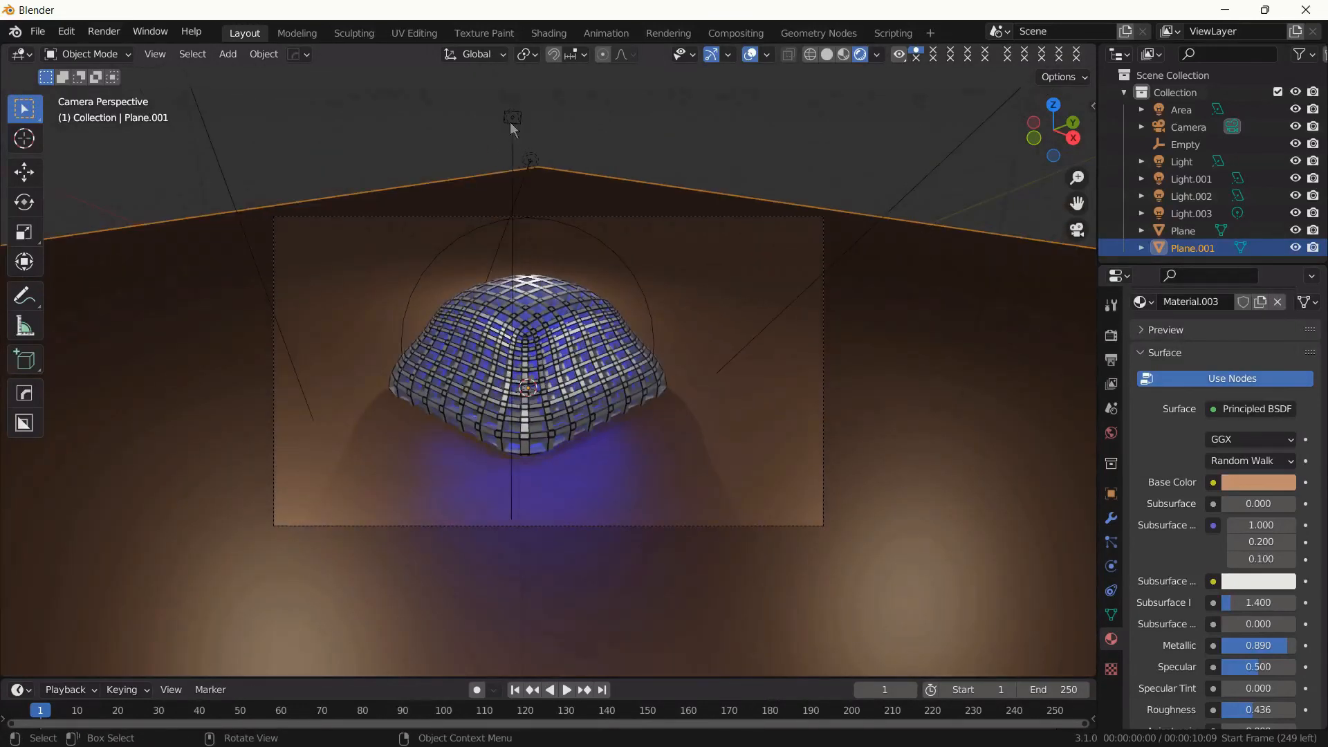
pyautogui.click(511, 123)
pyautogui.click(1237, 451)
pyautogui.write('1')
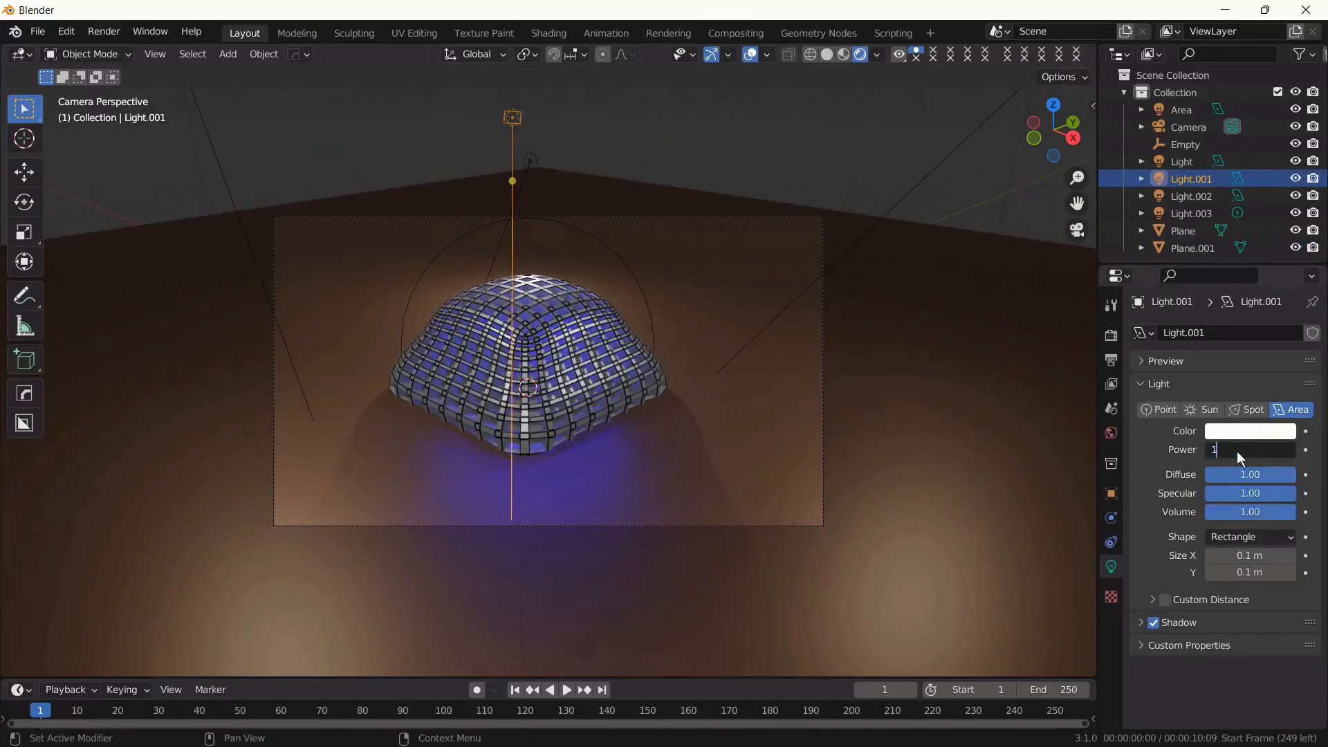
pyautogui.write('00')
pyautogui.press('Return')
# Open the scene's render engine choices.
pyautogui.scroll(3, 757, 451)
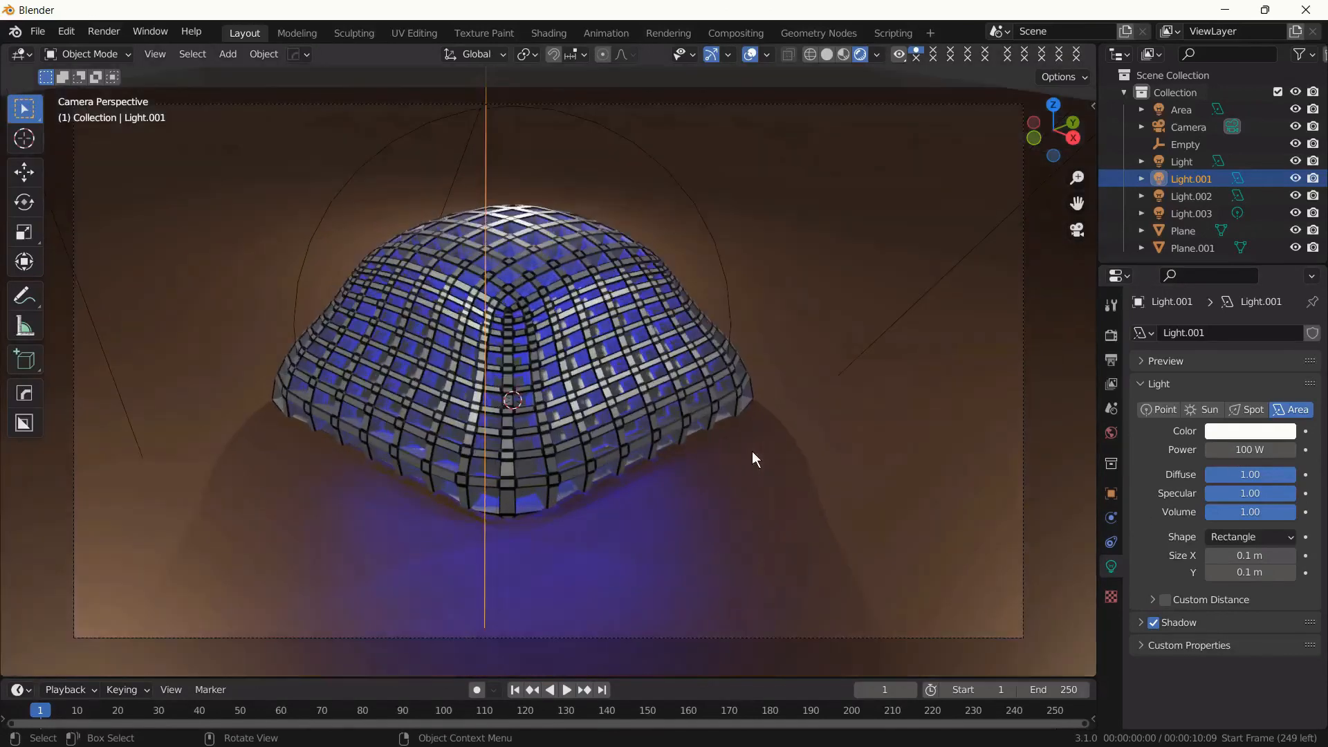
pyautogui.click(1110, 334)
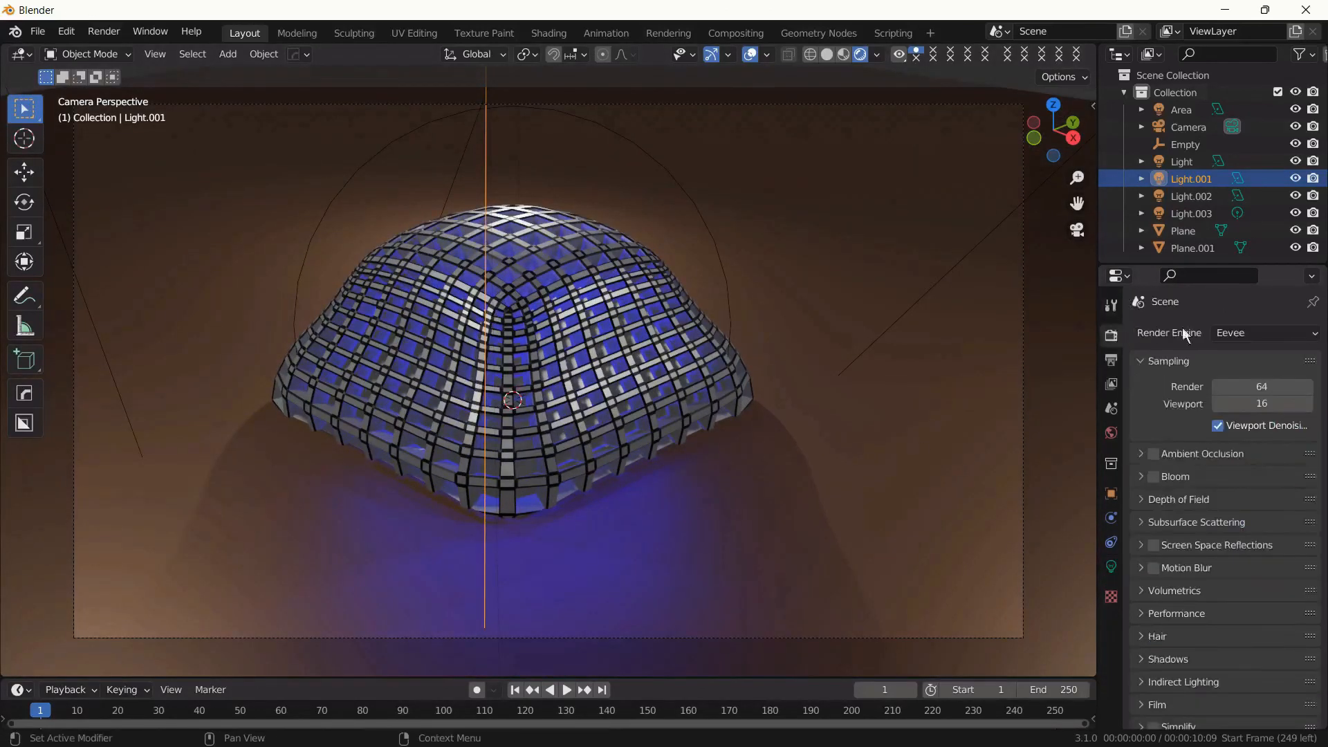
pyautogui.click(1251, 332)
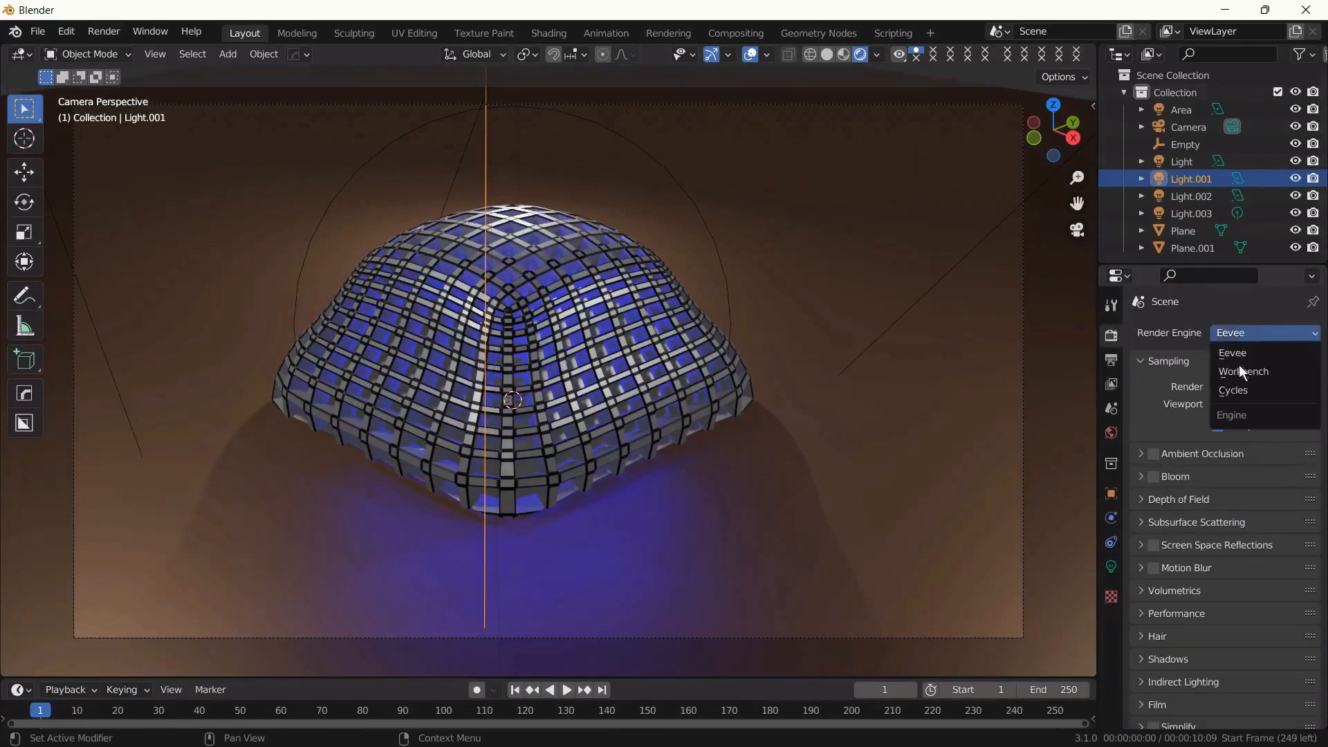